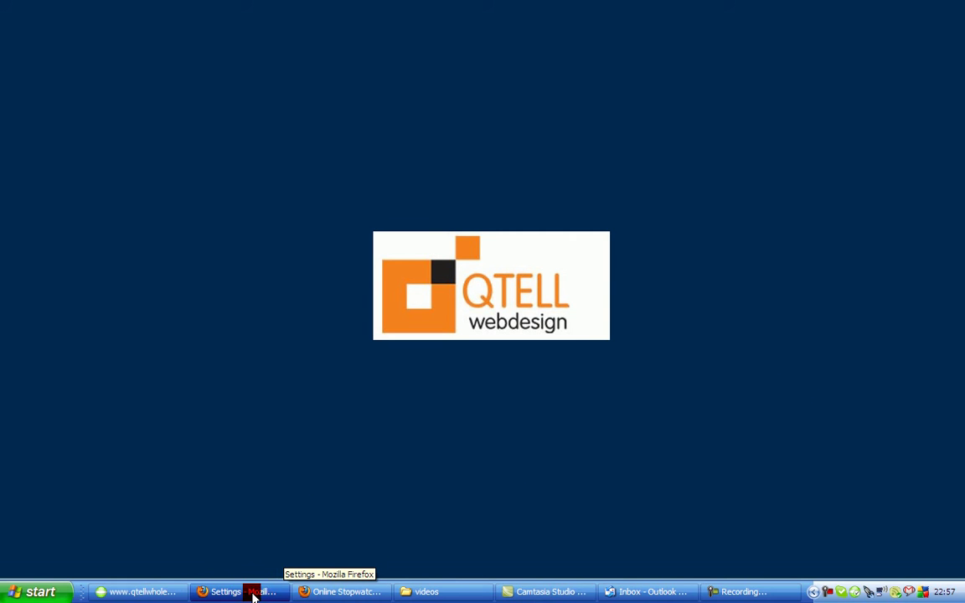
Bring up the admin Image settings and compare them with the storefront page.
{"action": "left_click", "coordinate": [253, 594]}
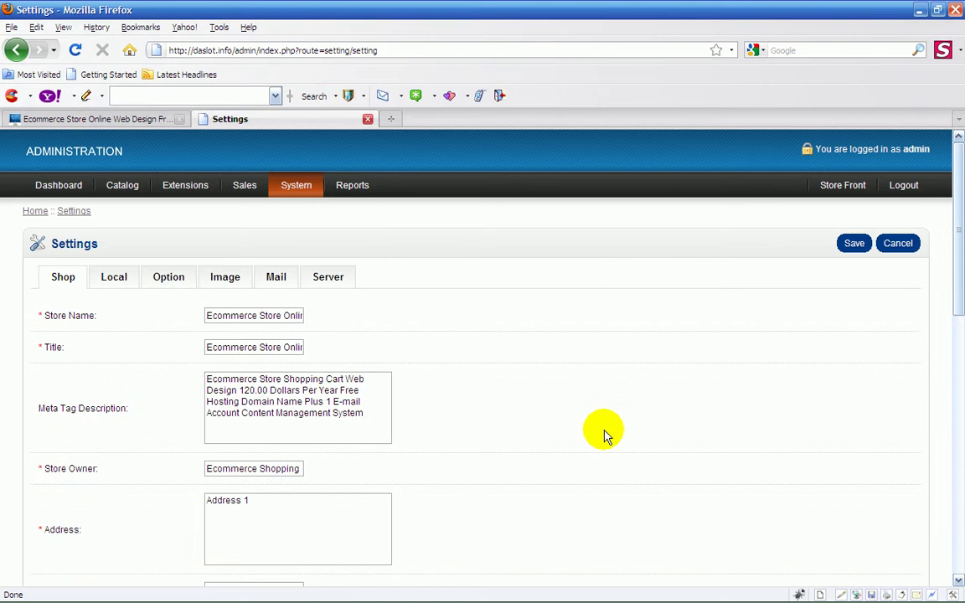
{"action": "left_click", "coordinate": [226, 282]}
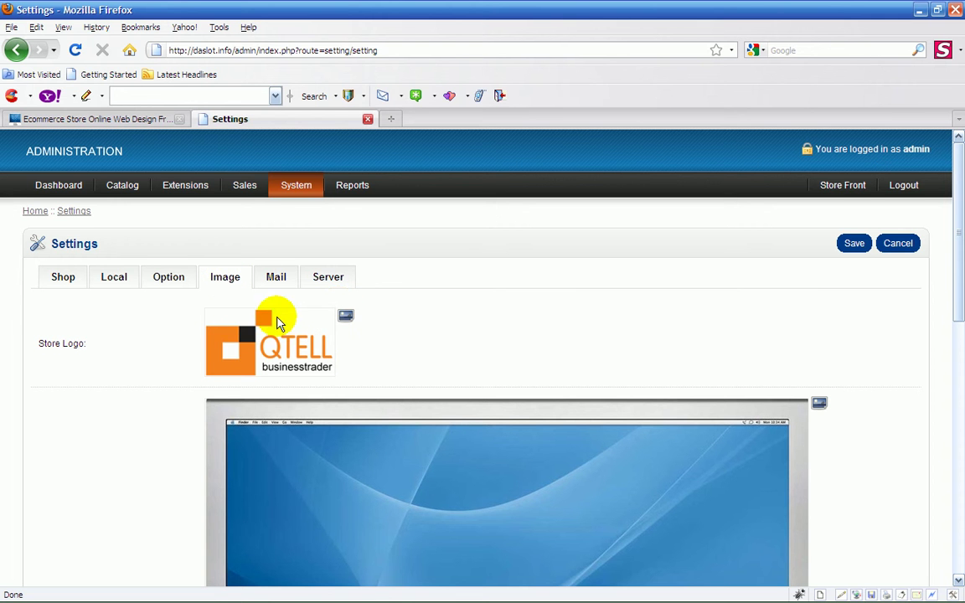
{"action": "left_click", "coordinate": [103, 118]}
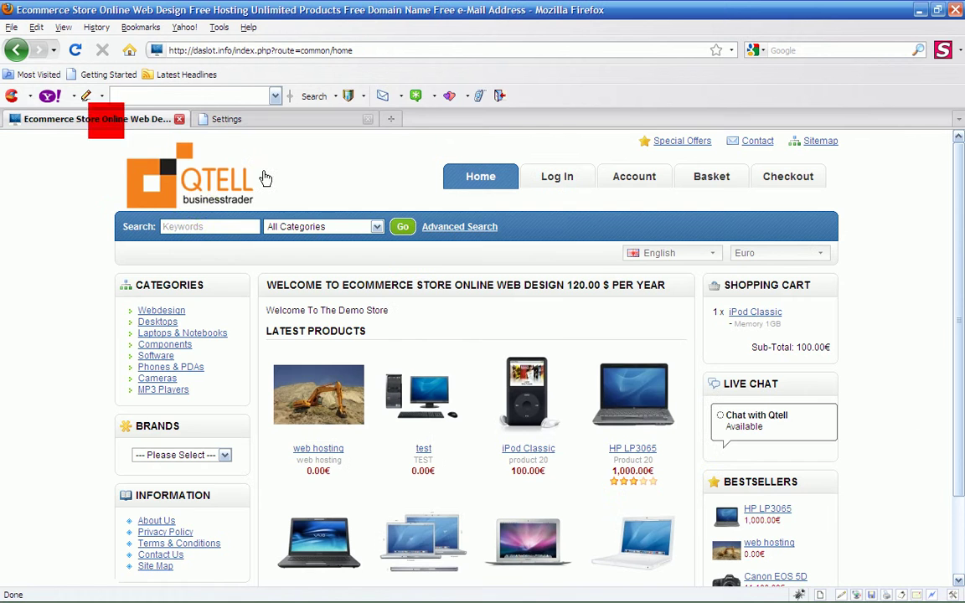
{"action": "left_click", "coordinate": [228, 120]}
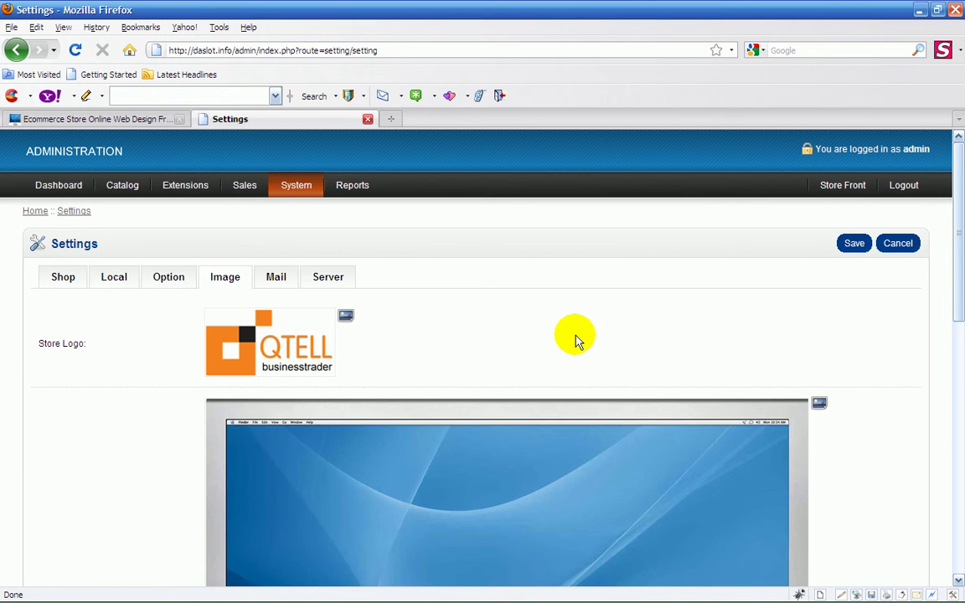
Scroll the image settings, recheck the storefront, and return to admin settings.
{"action": "scroll", "coordinate": [575, 339], "scroll_direction": "down", "scroll_amount": 2}
{"action": "scroll", "coordinate": [575, 340], "scroll_direction": "down", "scroll_amount": 1}
{"action": "scroll", "coordinate": [575, 339], "scroll_direction": "down", "scroll_amount": 2}
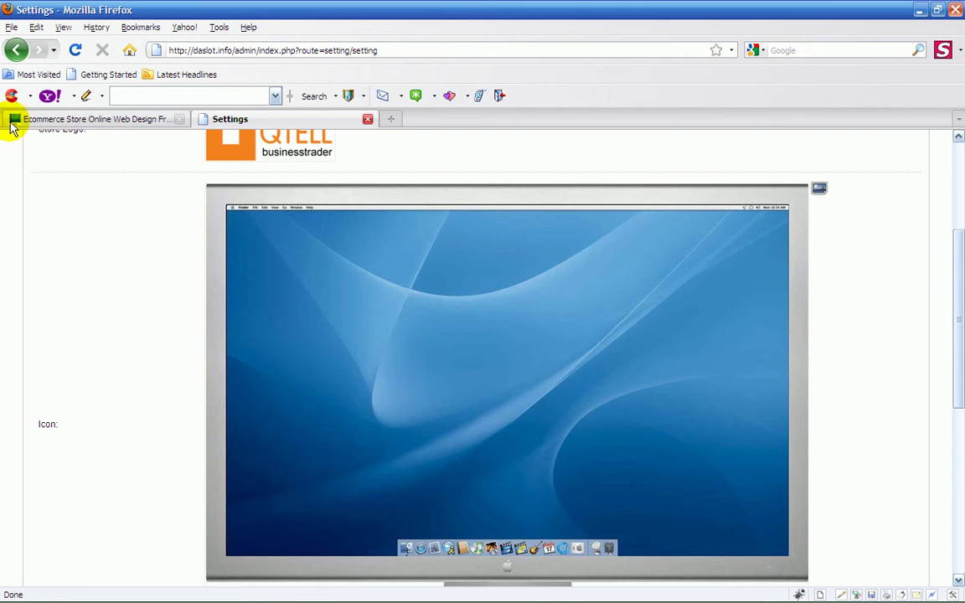
{"action": "left_click", "coordinate": [134, 120]}
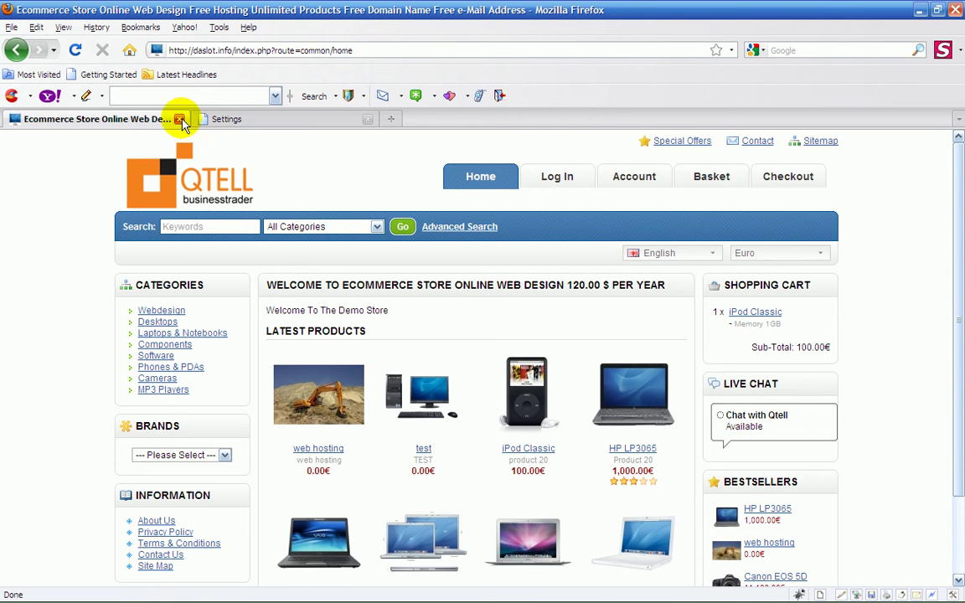
{"action": "left_click", "coordinate": [220, 120]}
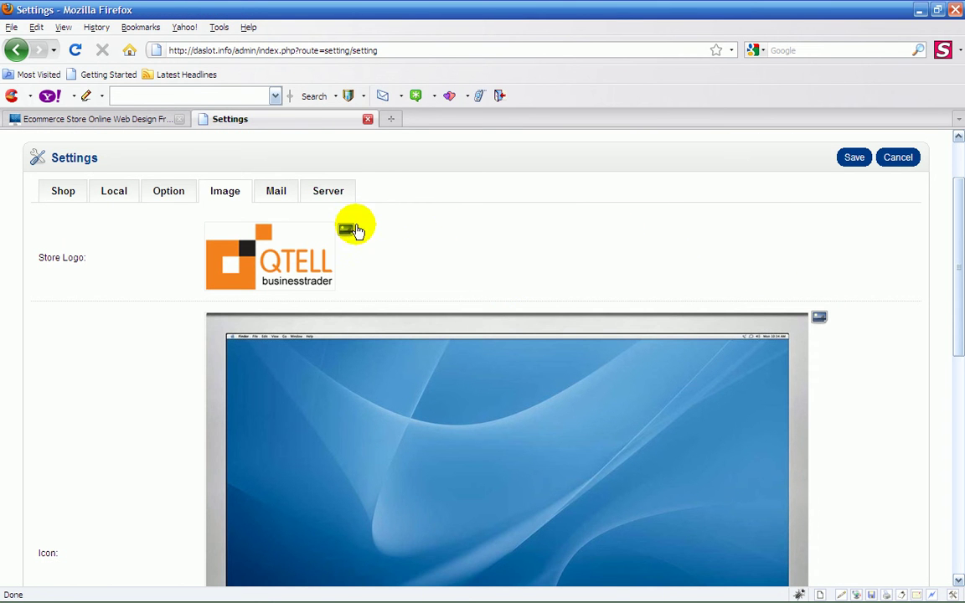
Open Image Manager for the Store Logo and browse the image and design folders.
{"action": "left_click", "coordinate": [346, 233]}
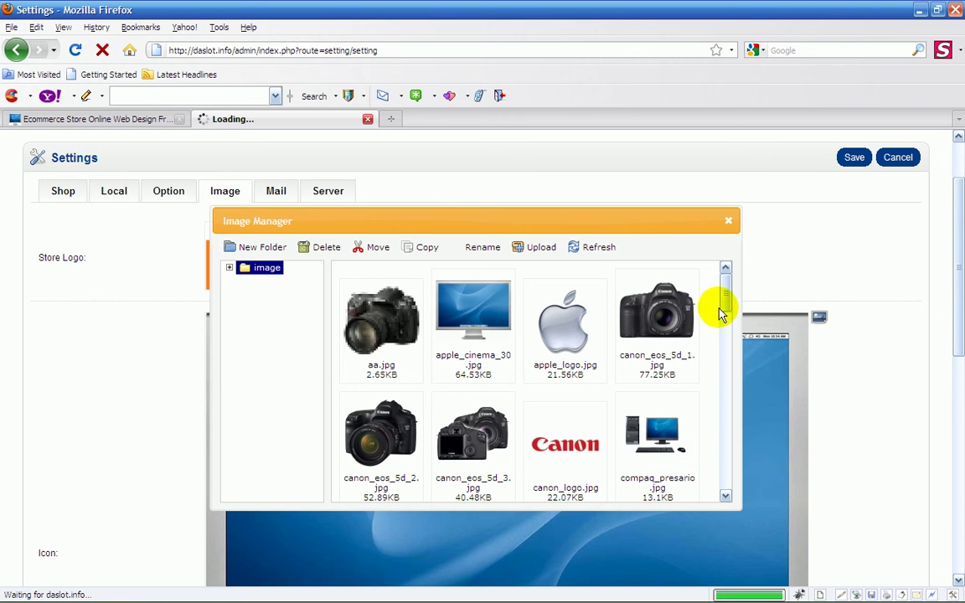
{"action": "left_click_drag", "start_coordinate": [724, 293], "coordinate": [708, 490]}
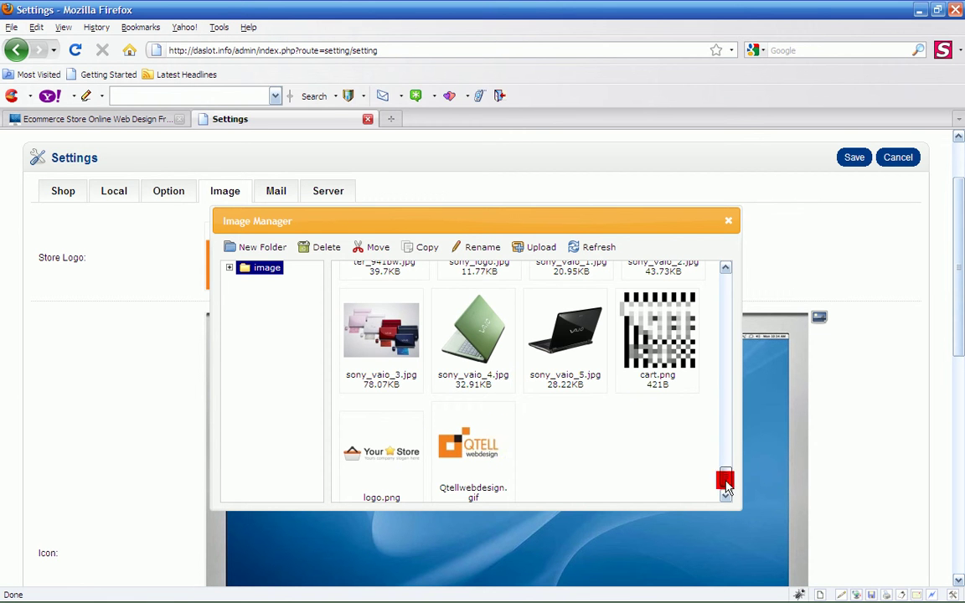
{"action": "mouse_move", "coordinate": [725, 478]}
{"action": "left_mouse_down"}
{"action": "mouse_move", "coordinate": [725, 269]}
{"action": "mouse_move", "coordinate": [726, 488]}
{"action": "mouse_move", "coordinate": [726, 276]}
{"action": "left_mouse_up"}
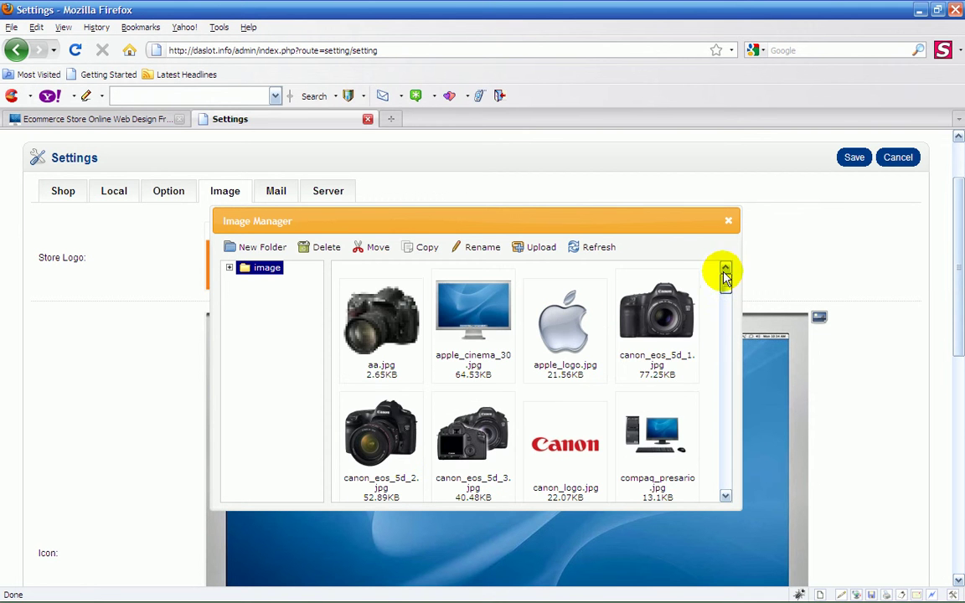
{"action": "left_click", "coordinate": [231, 273]}
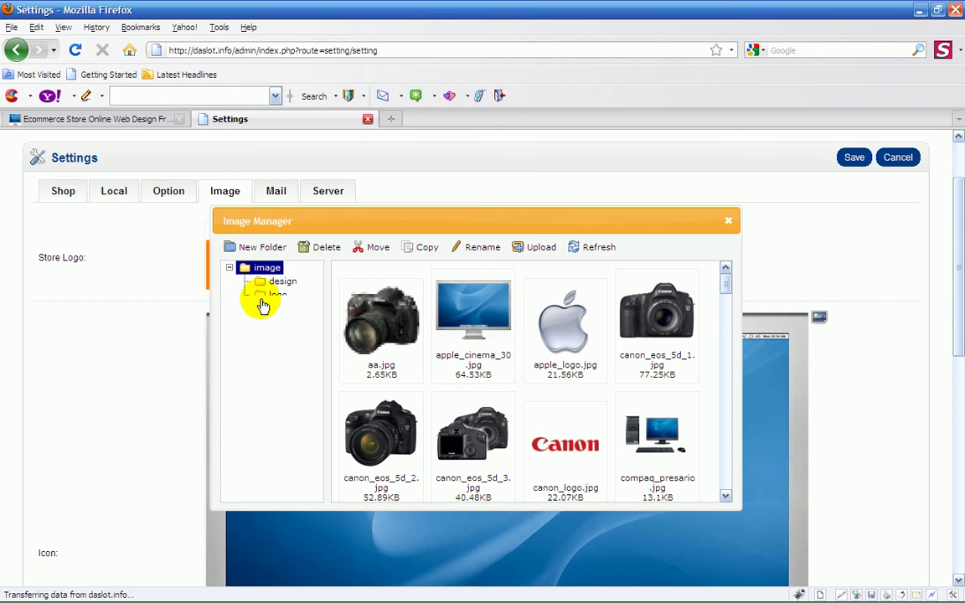
{"action": "left_click", "coordinate": [279, 282]}
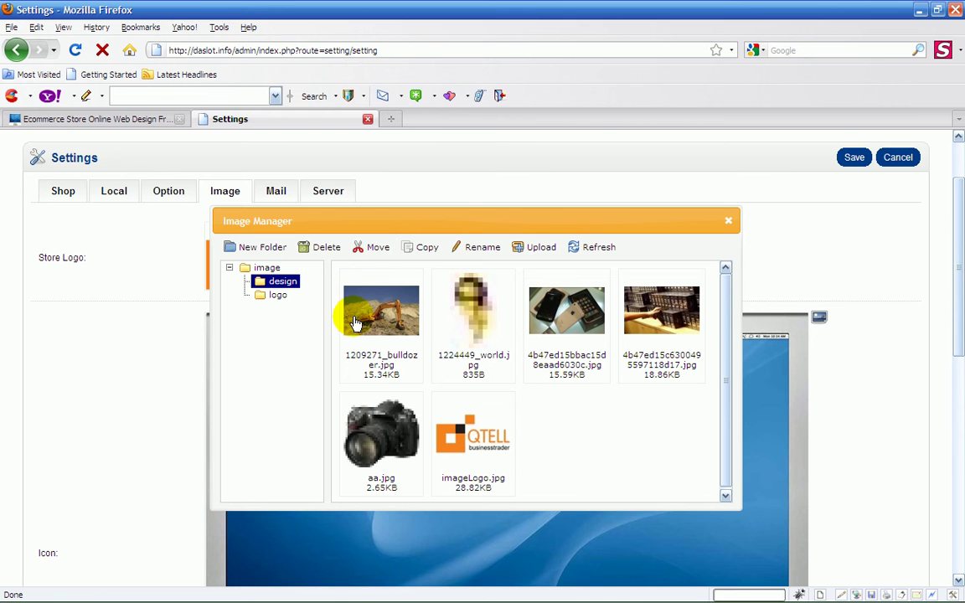
{"action": "left_click", "coordinate": [262, 270]}
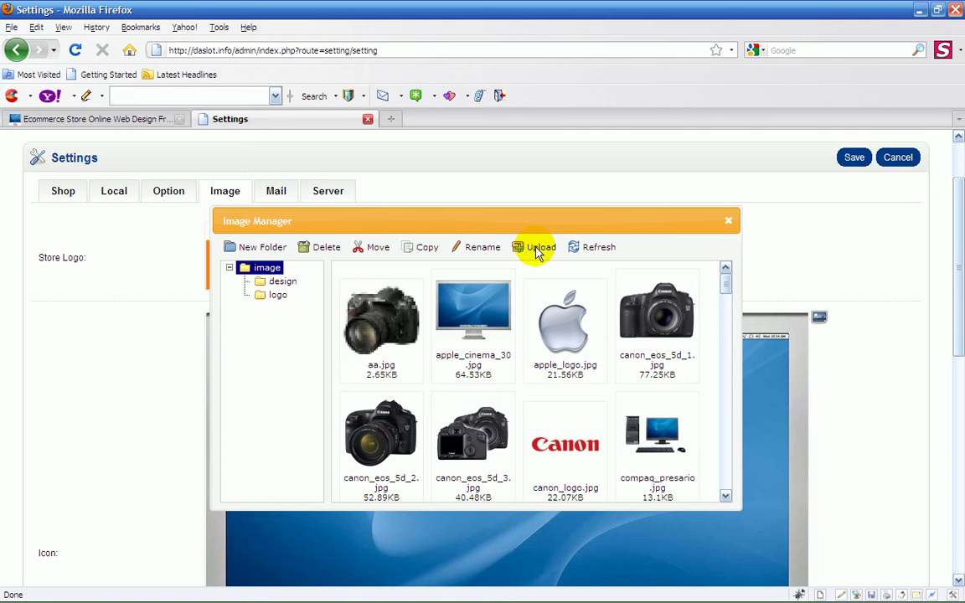
Upload chinese-dragon-red from My Documents > My Pictures > New Folder.
{"action": "left_click", "coordinate": [537, 252]}
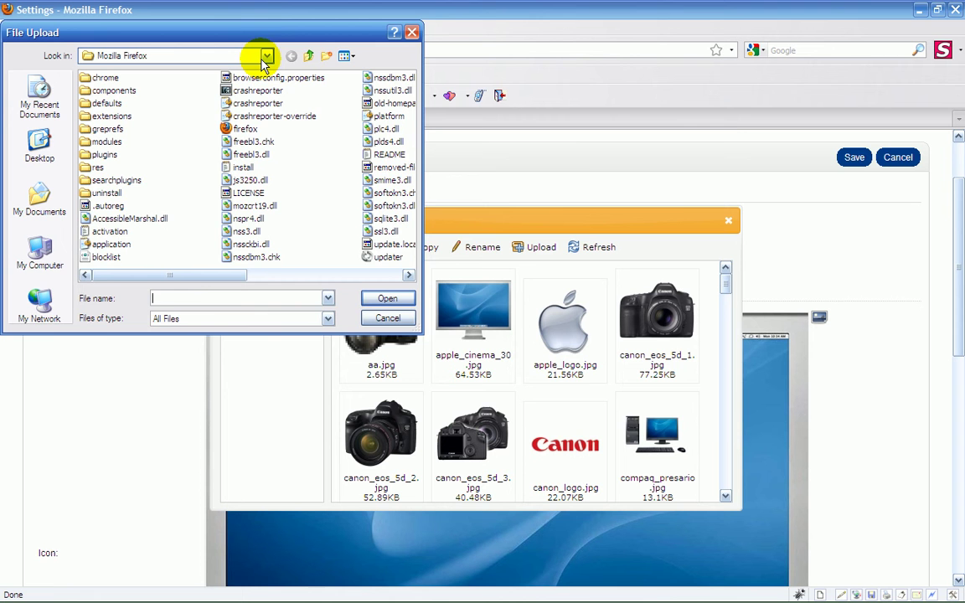
{"action": "left_click_drag", "start_coordinate": [265, 32], "coordinate": [585, 140]}
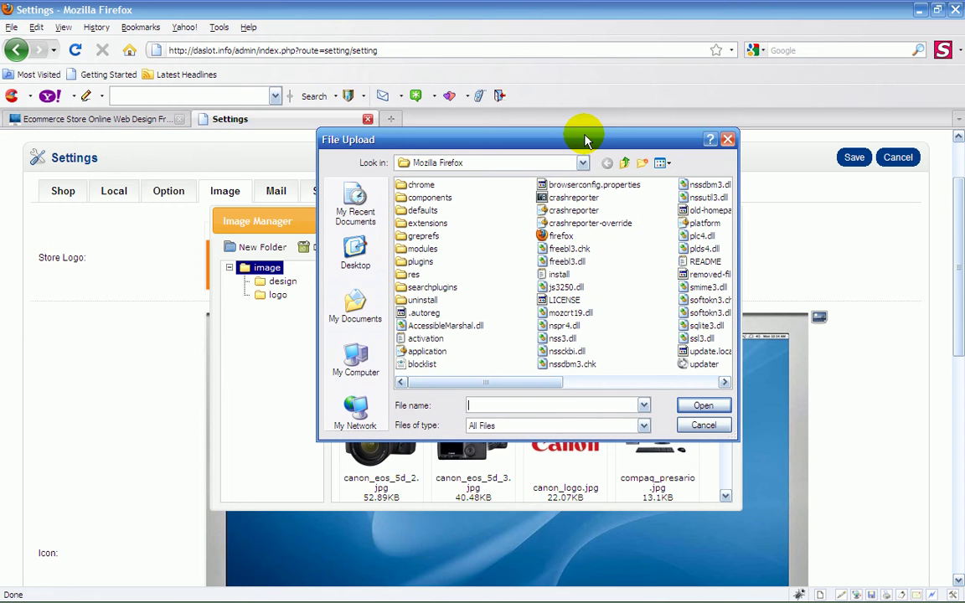
{"action": "left_click", "coordinate": [582, 162]}
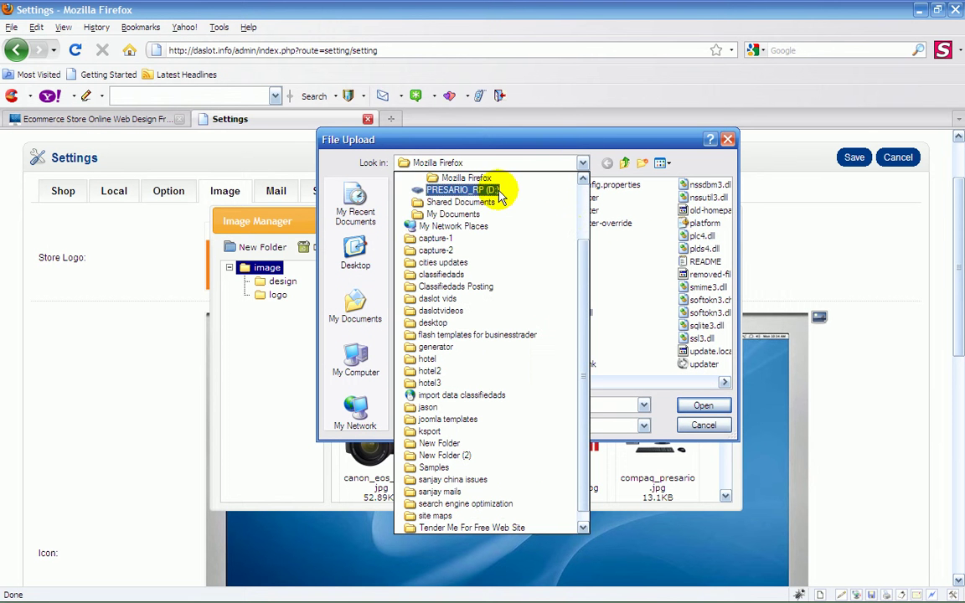
{"action": "left_click", "coordinate": [582, 247]}
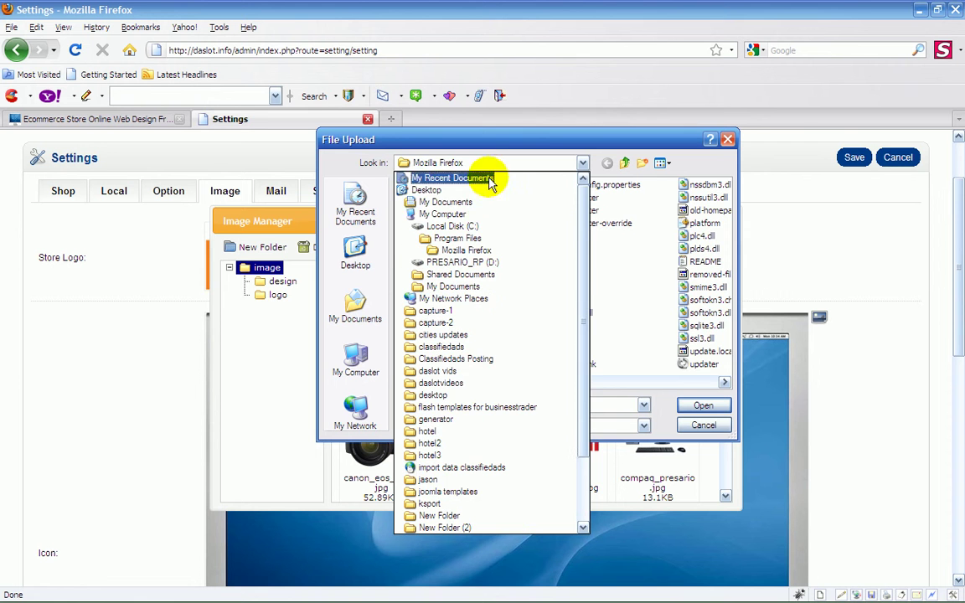
{"action": "left_click", "coordinate": [451, 203]}
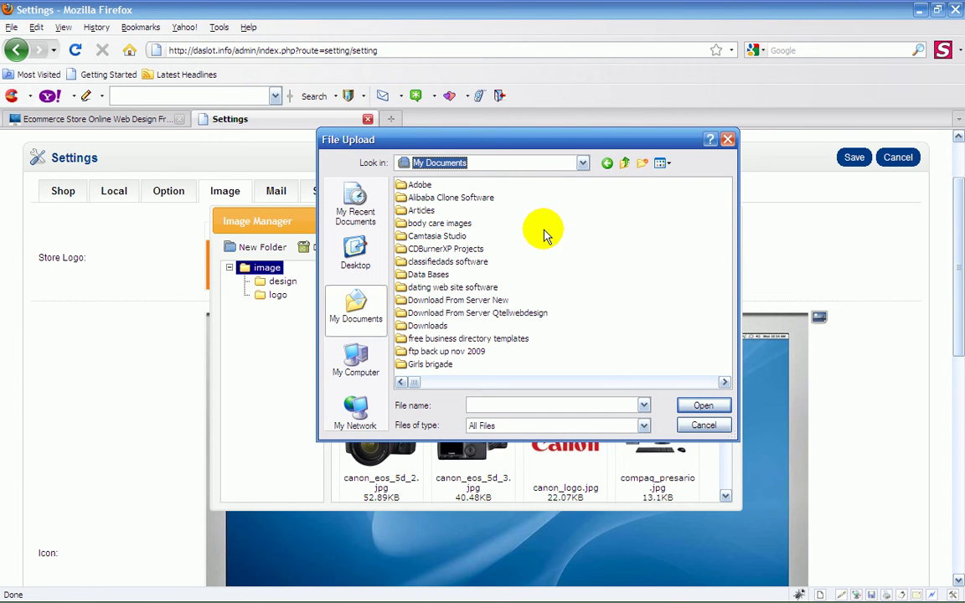
{"action": "left_click", "coordinate": [725, 382]}
{"action": "double_click", "coordinate": [423, 275]}
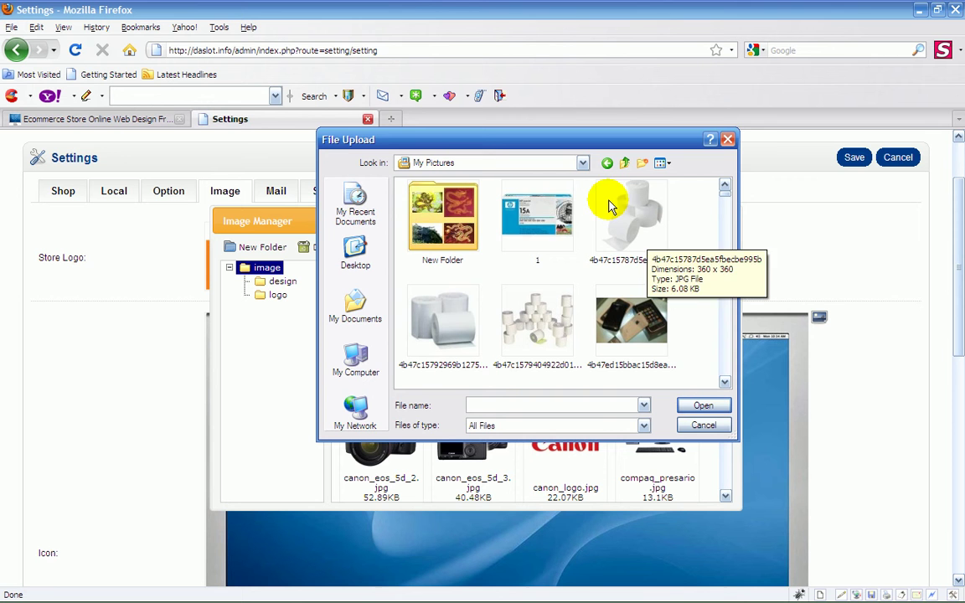
{"action": "double_click", "coordinate": [453, 214]}
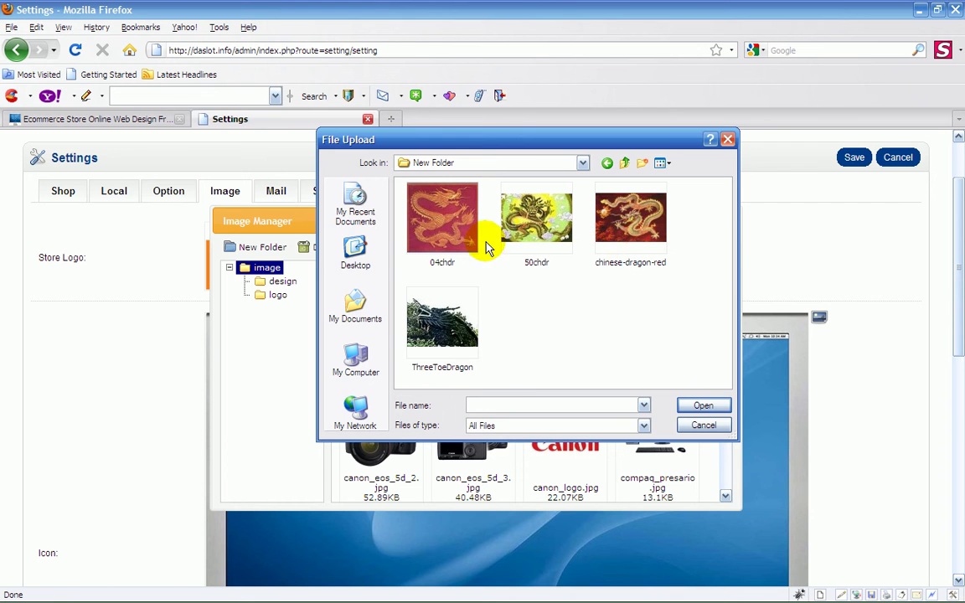
{"action": "double_click", "coordinate": [633, 230]}
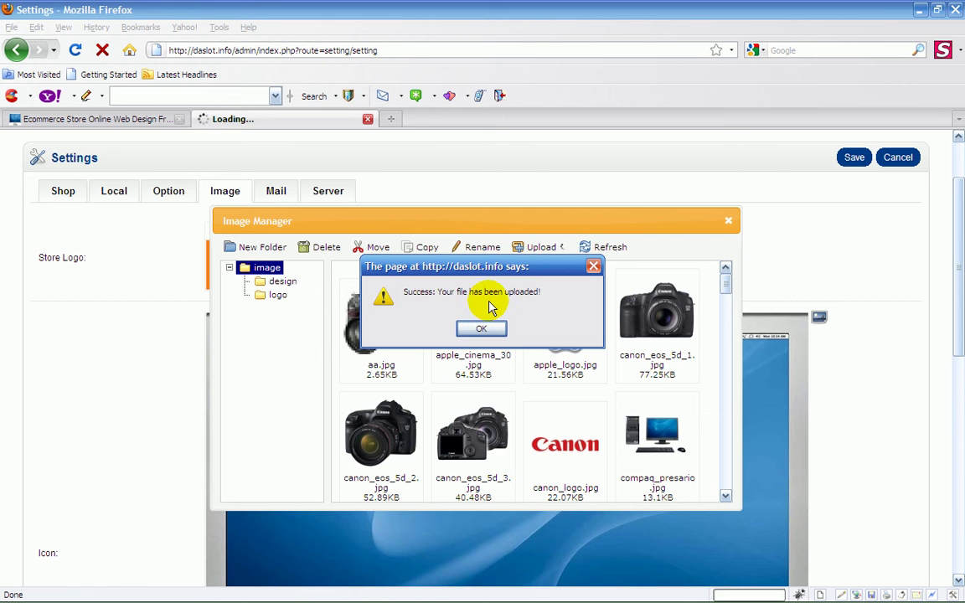
Dismiss the upload notice and assign chinese-dragon-red.jpg as the store logo.
{"action": "left_click", "coordinate": [486, 330]}
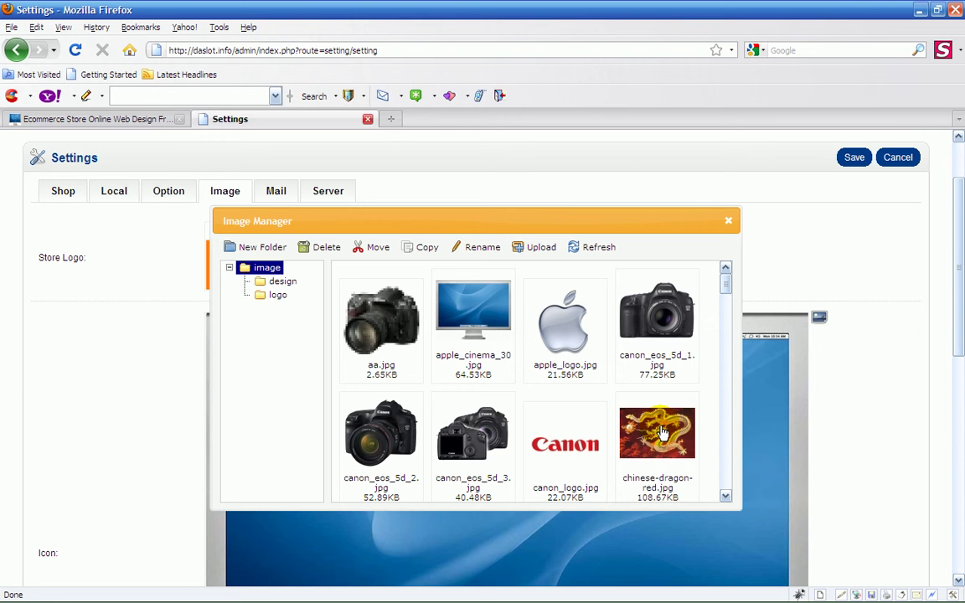
{"action": "double_click", "coordinate": [660, 431]}
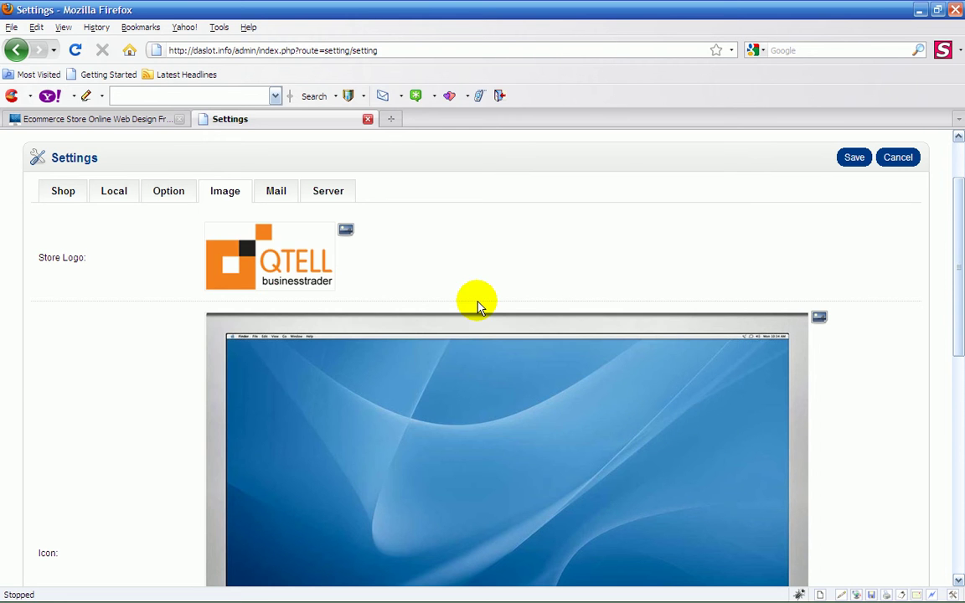
{"action": "left_click", "coordinate": [270, 265]}
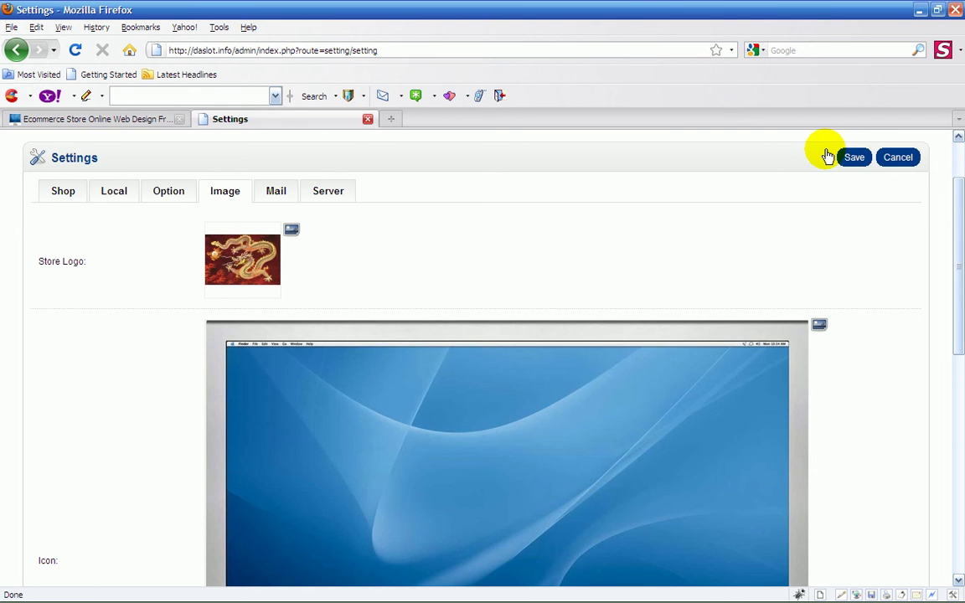
Save the settings and reload the storefront to confirm the red dragon logo.
{"action": "left_click", "coordinate": [852, 159]}
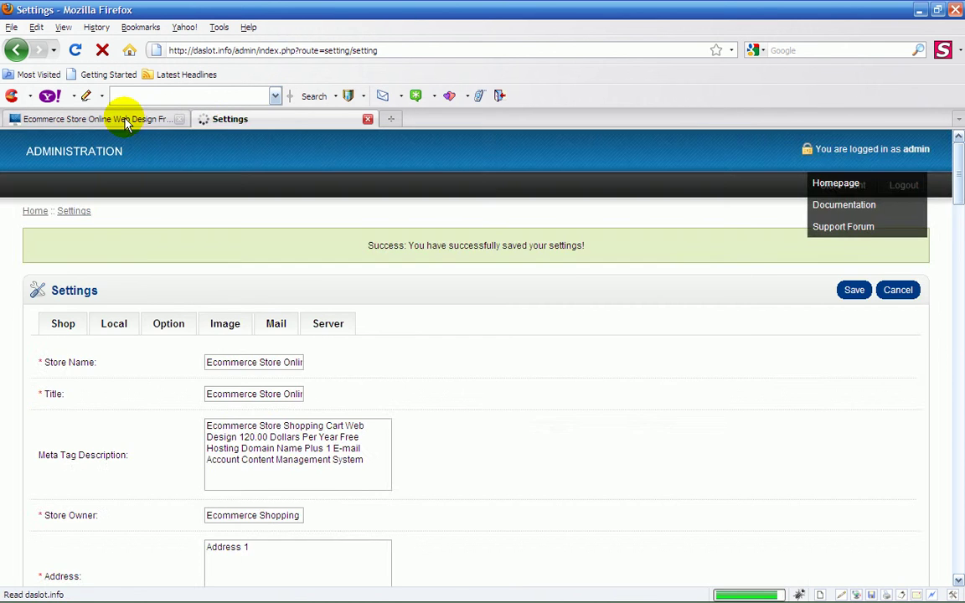
{"action": "left_click", "coordinate": [124, 119]}
{"action": "left_click", "coordinate": [74, 50]}
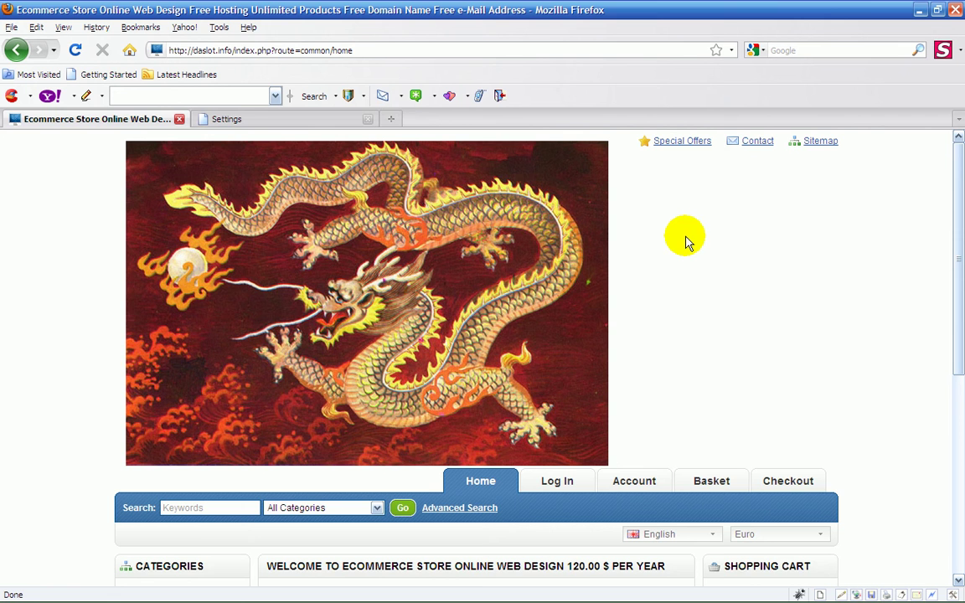
Return to the Settings Image tab and browse for a new Store Logo picture.
{"action": "left_click", "coordinate": [290, 119]}
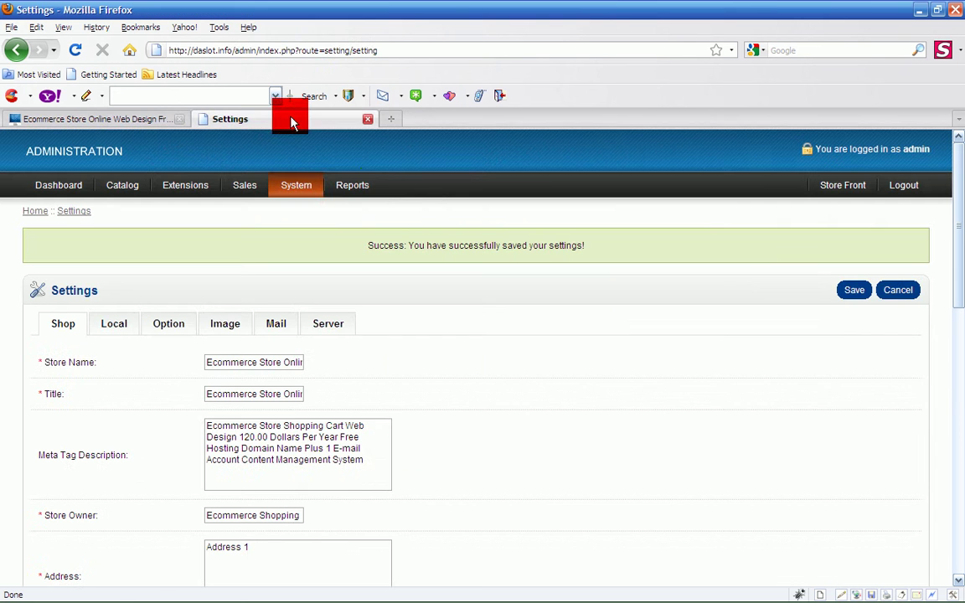
{"action": "left_click", "coordinate": [231, 329]}
{"action": "scroll", "coordinate": [732, 388], "scroll_direction": "down", "scroll_amount": 1}
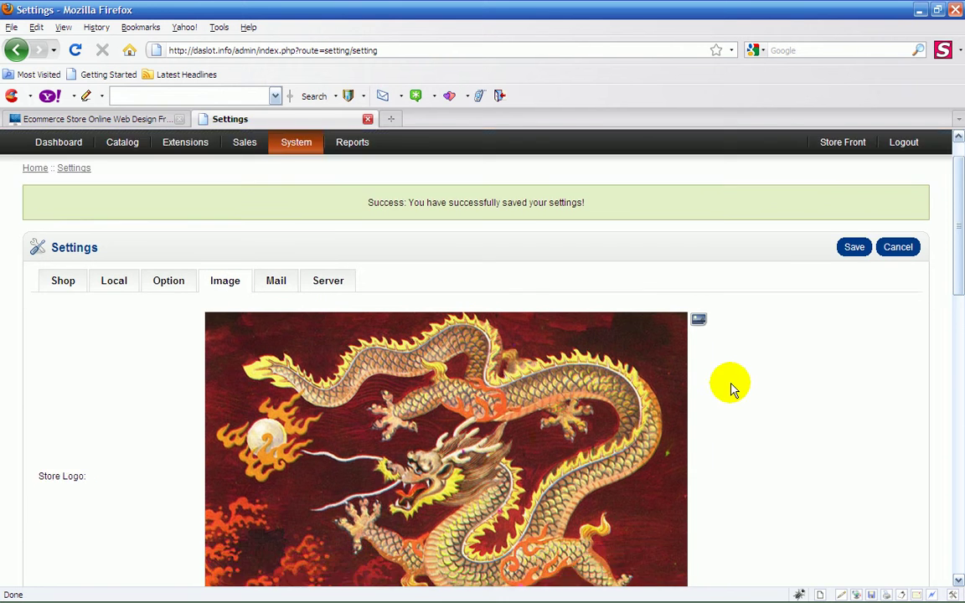
{"action": "scroll", "coordinate": [732, 388], "scroll_direction": "down", "scroll_amount": 2}
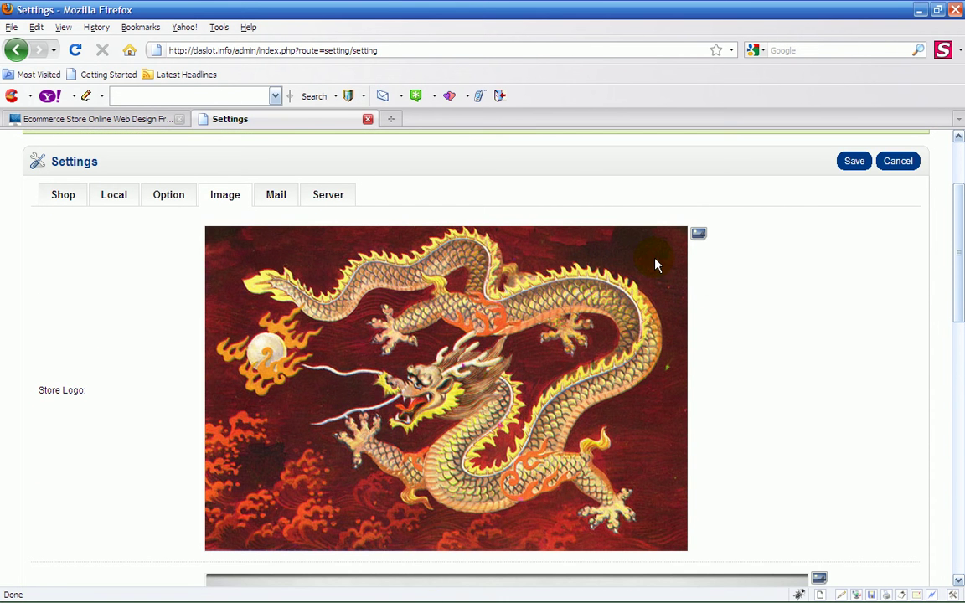
{"action": "left_click", "coordinate": [699, 234]}
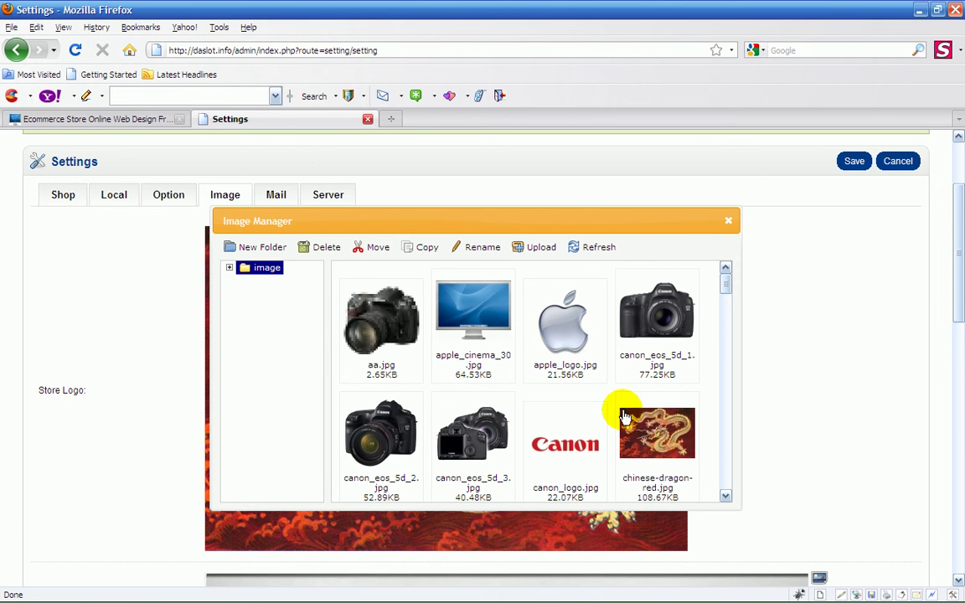
Pick imageLogo.jpg from the image > design folder as the Store Logo.
{"action": "left_click", "coordinate": [229, 268]}
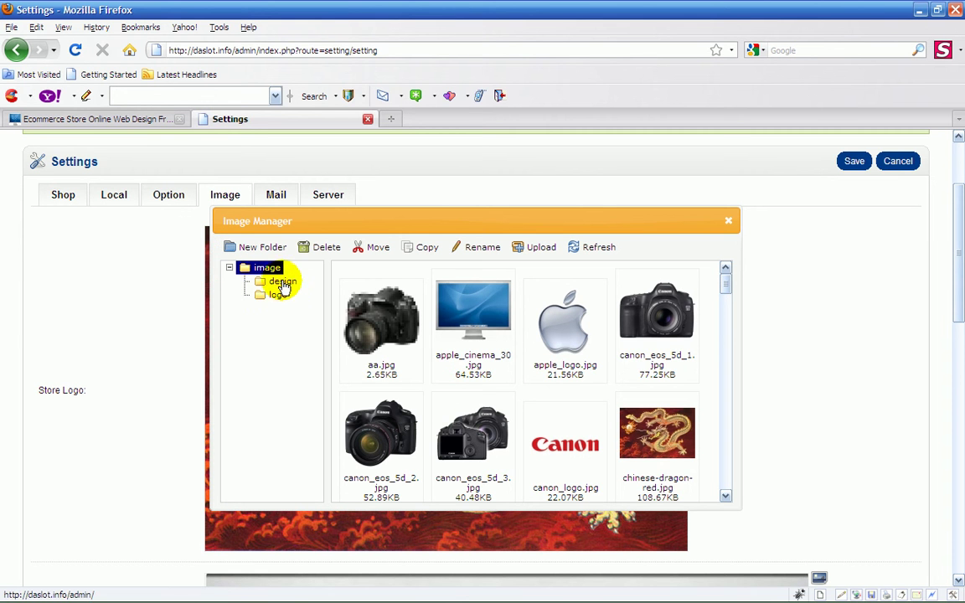
{"action": "left_click", "coordinate": [277, 280]}
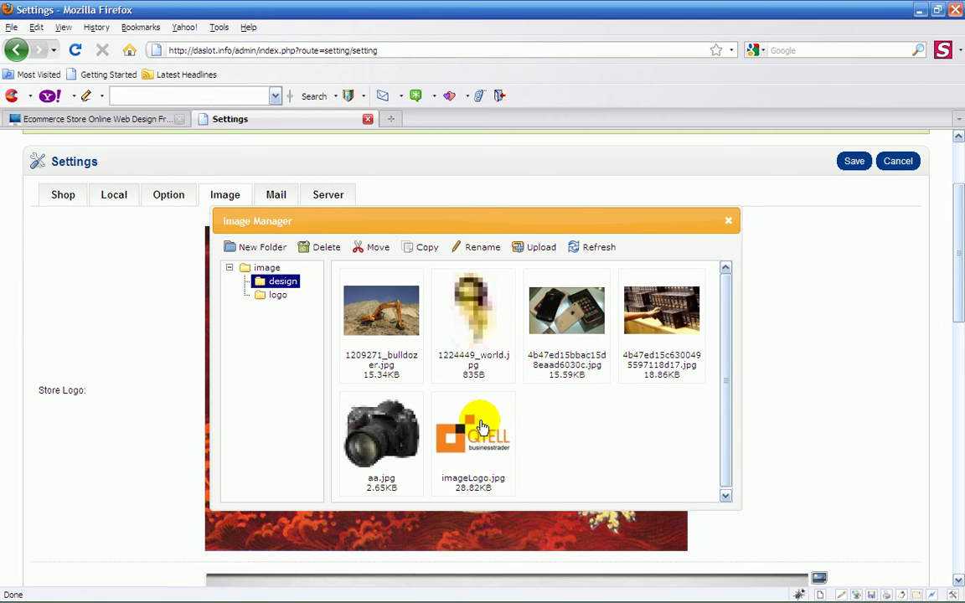
{"action": "double_click", "coordinate": [474, 436]}
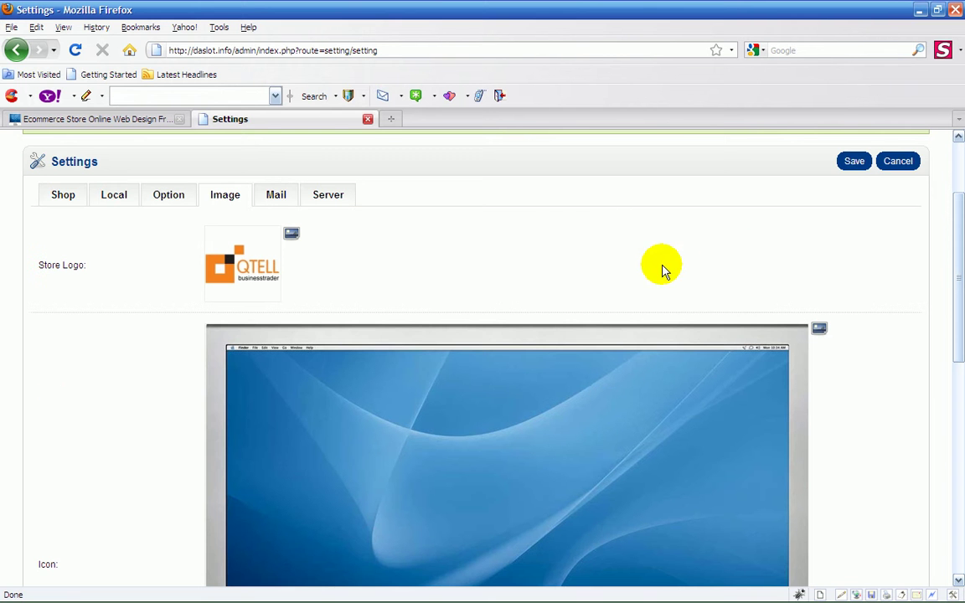
Save the settings and reload the storefront to confirm the QTELL logo is back.
{"action": "left_click", "coordinate": [857, 163]}
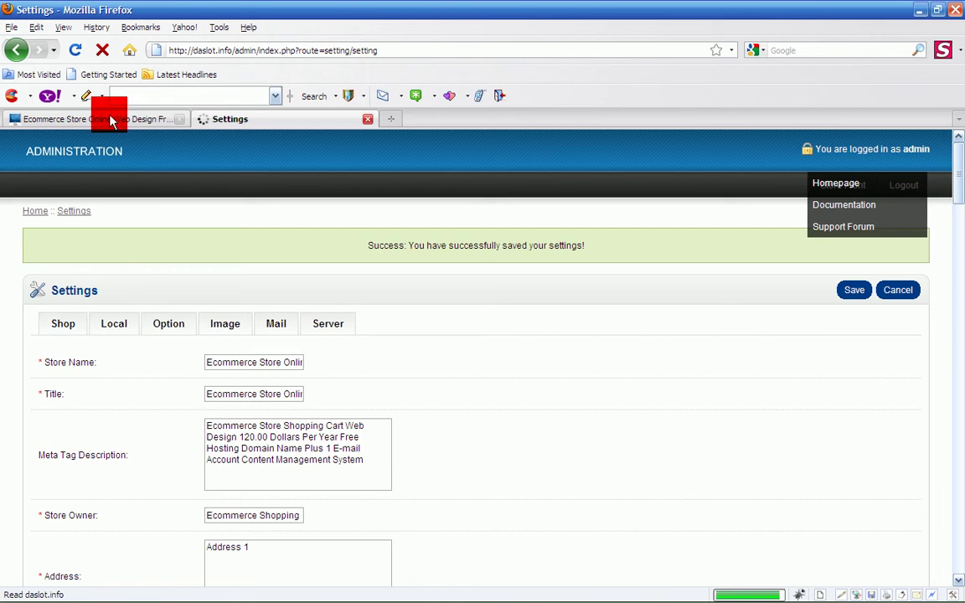
{"action": "left_click", "coordinate": [106, 119]}
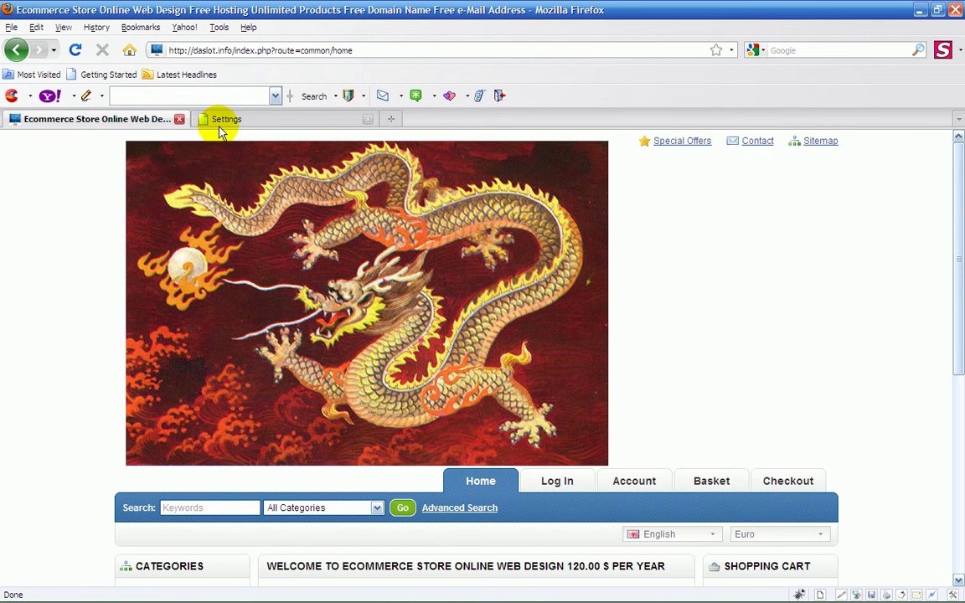
{"action": "left_click", "coordinate": [75, 50]}
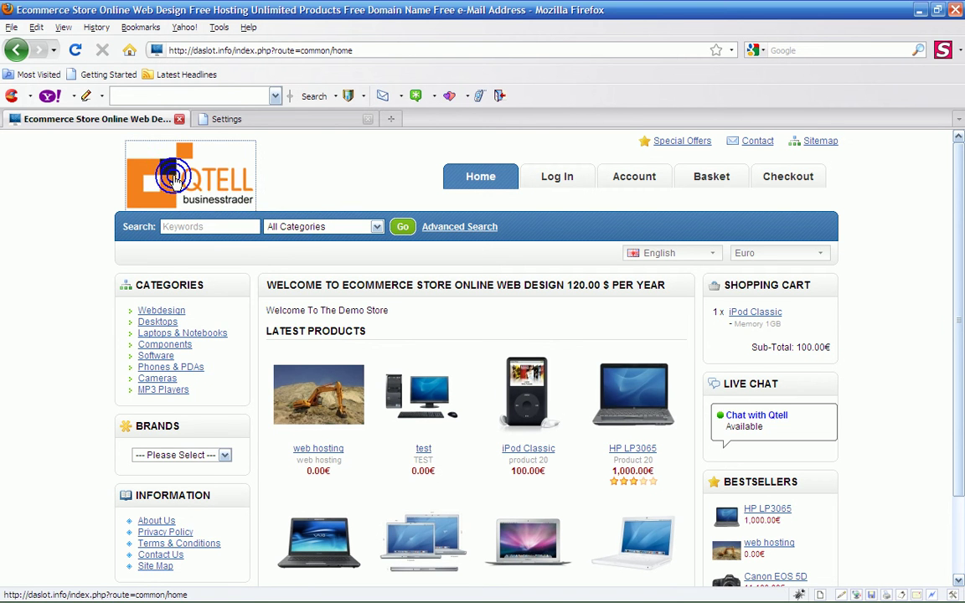
{"action": "right_click", "coordinate": [184, 178]}
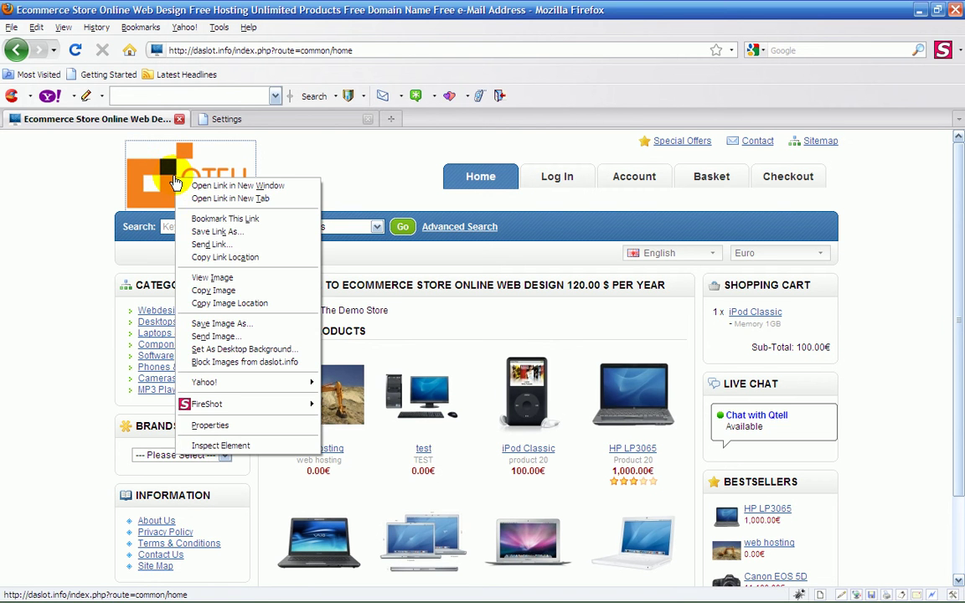
{"action": "left_click", "coordinate": [212, 426]}
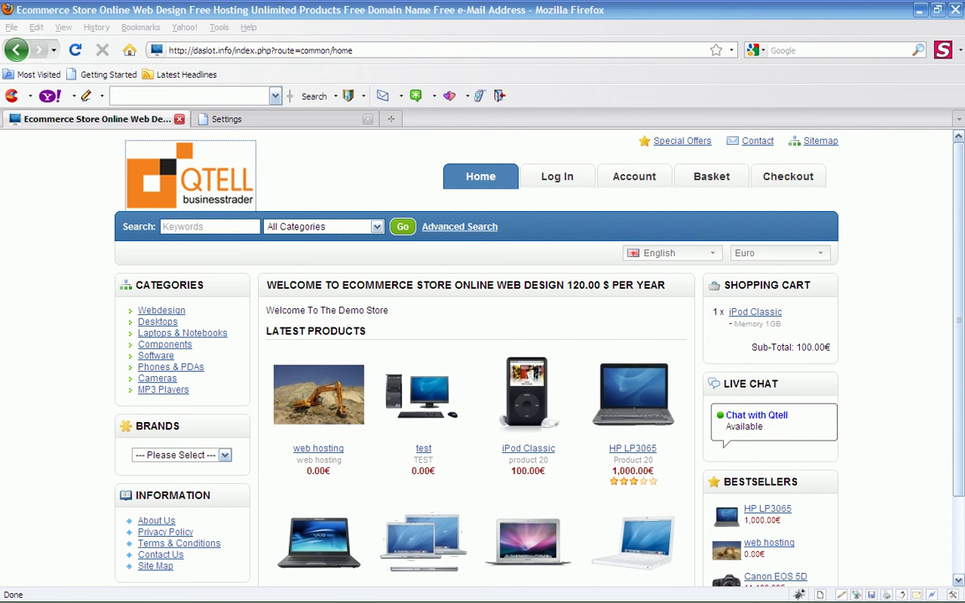
{"action": "left_click_drag", "start_coordinate": [662, 152], "coordinate": [428, 154]}
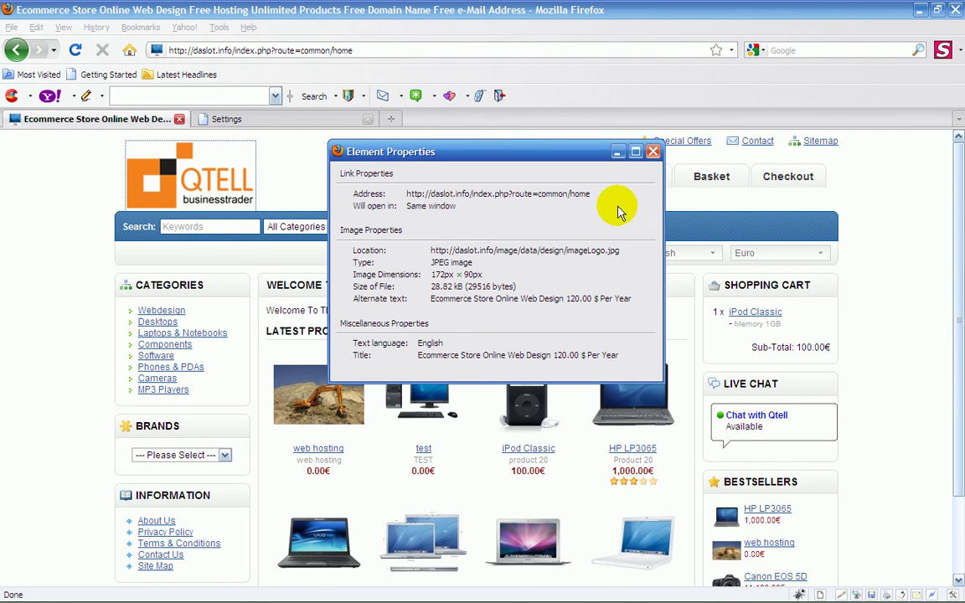
{"action": "left_click", "coordinate": [654, 153]}
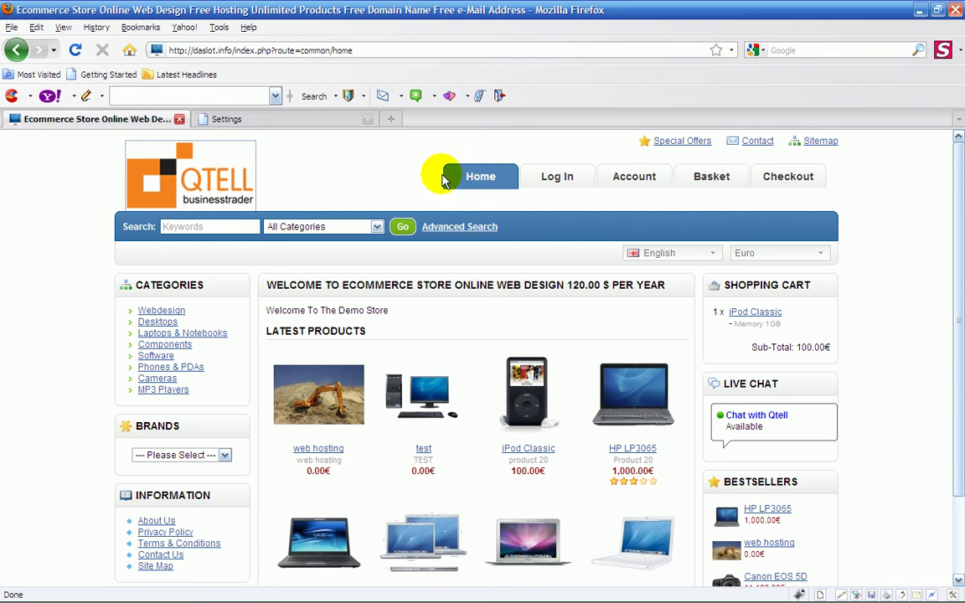
{"action": "left_click", "coordinate": [297, 186]}
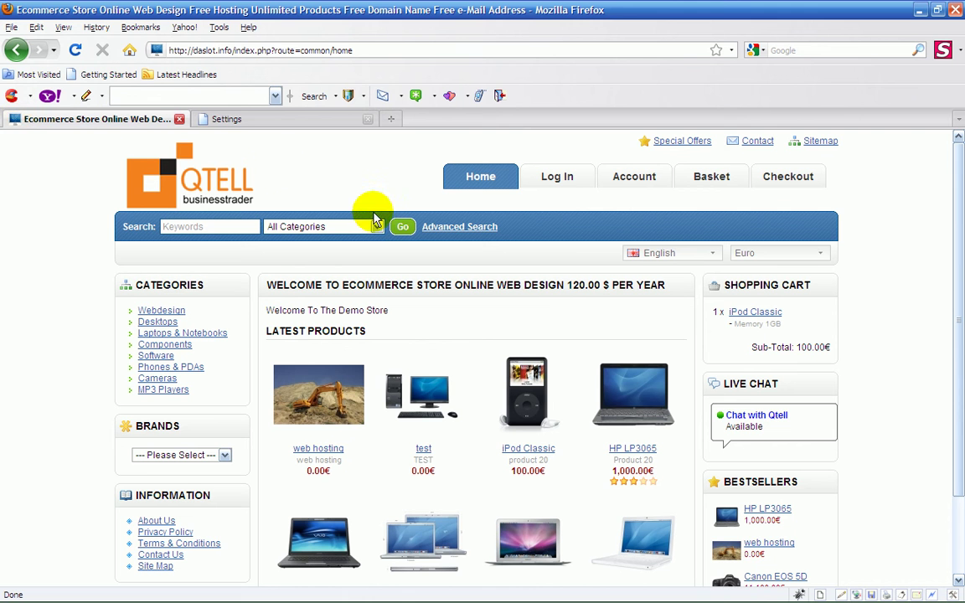
Set the store Icon to chinese-dragon-red.jpg in the Image settings.
{"action": "left_click", "coordinate": [251, 118]}
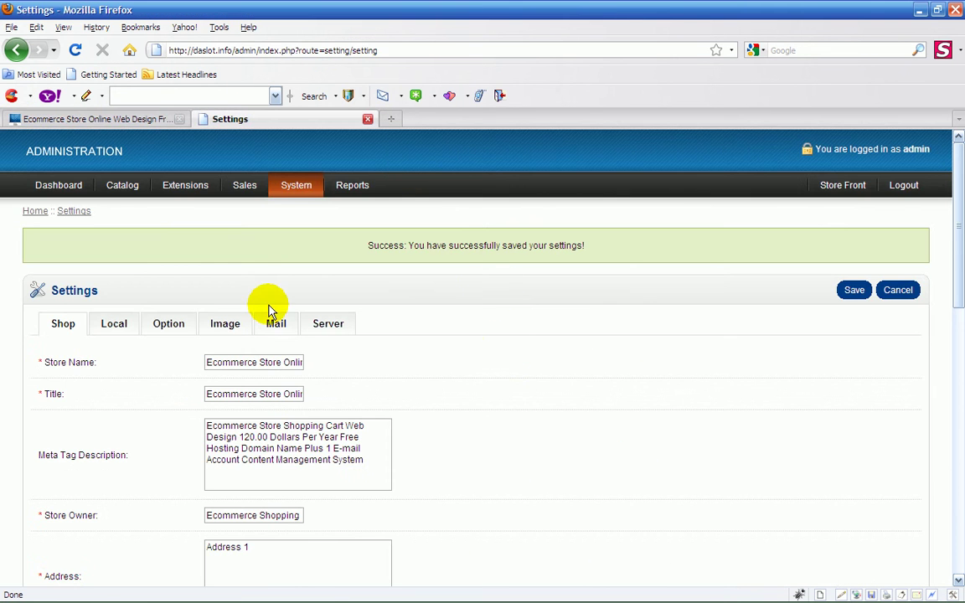
{"action": "left_click", "coordinate": [219, 327]}
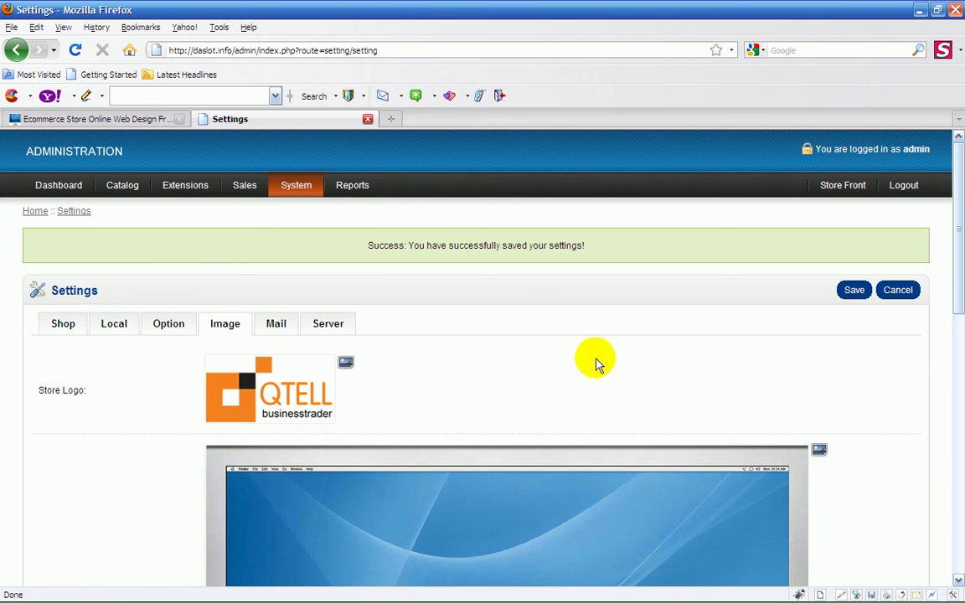
{"action": "scroll", "coordinate": [597, 362], "scroll_direction": "down", "scroll_amount": 4}
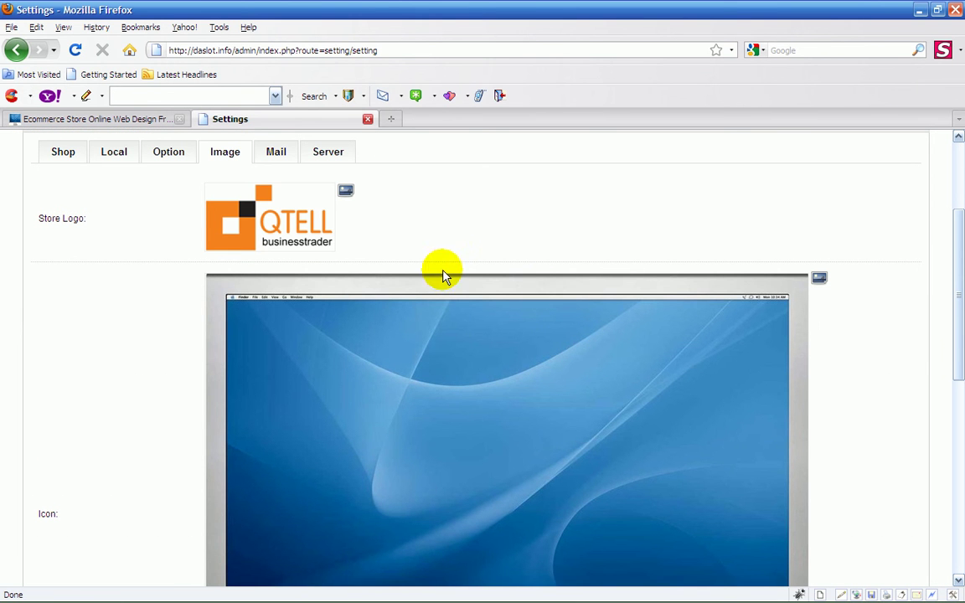
{"action": "left_click", "coordinate": [819, 280]}
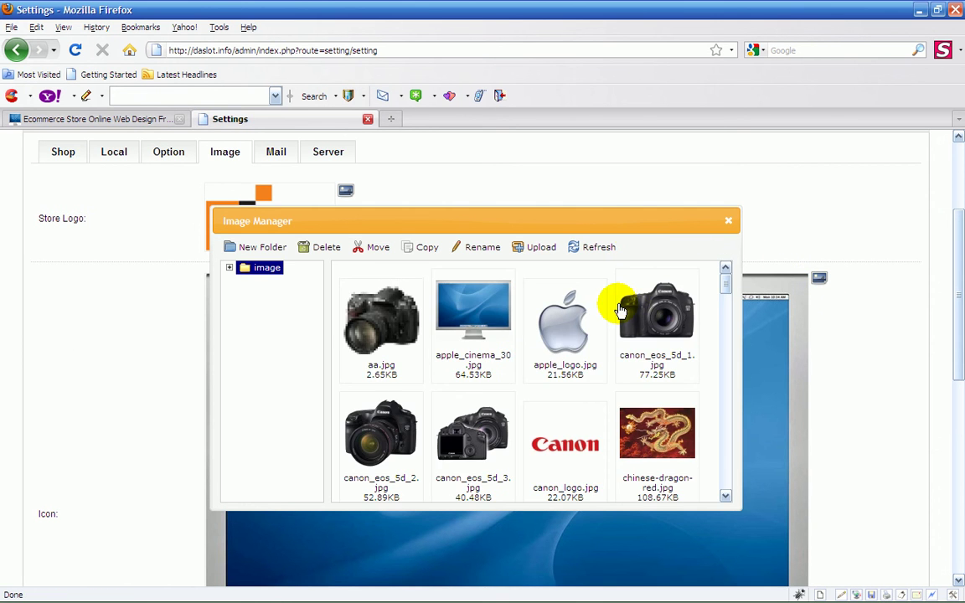
{"action": "double_click", "coordinate": [651, 435]}
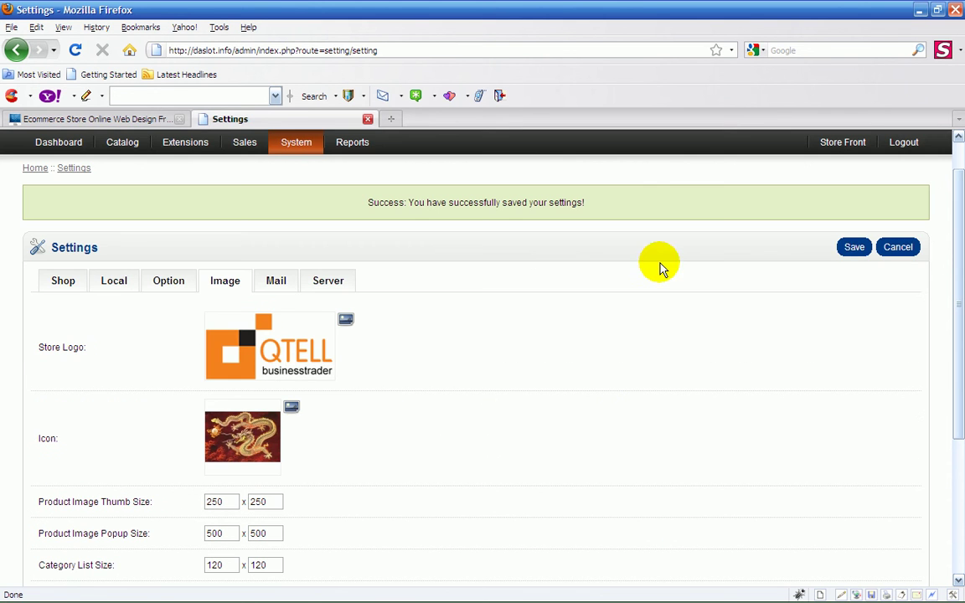
Save the settings, reload the storefront to check the dragon icon, then return to admin.
{"action": "left_click", "coordinate": [848, 252]}
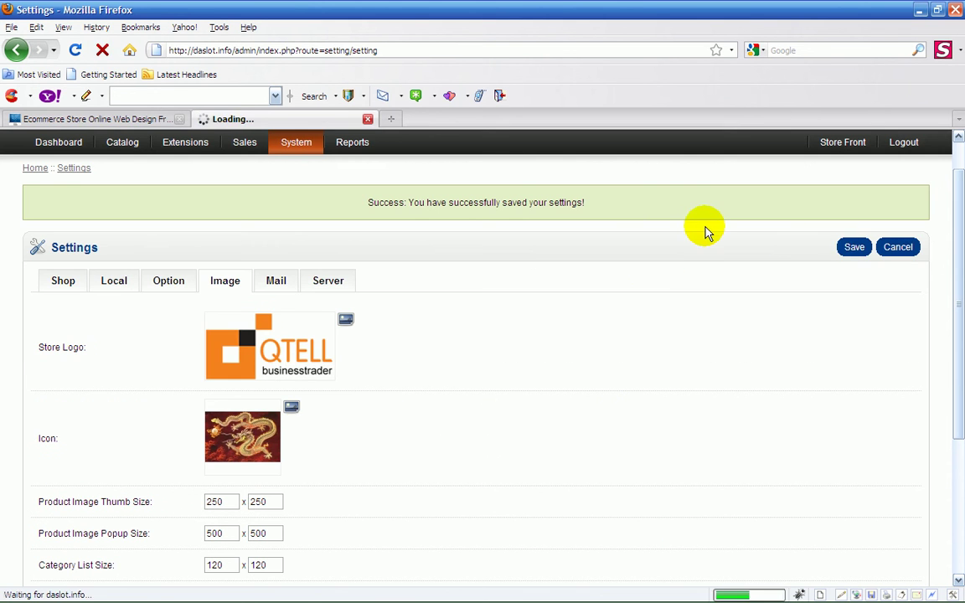
{"action": "left_click", "coordinate": [90, 119]}
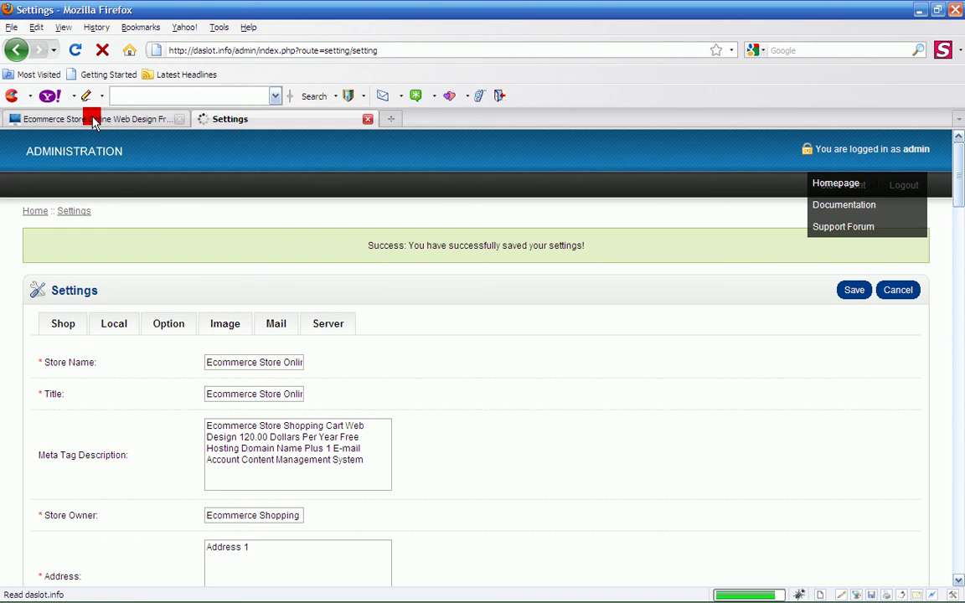
{"action": "left_click", "coordinate": [76, 51]}
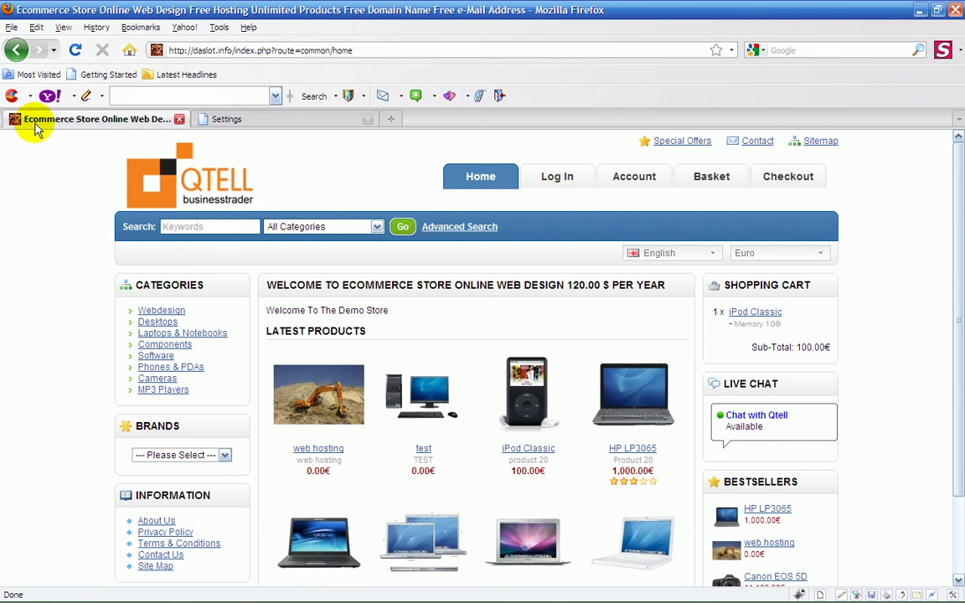
{"action": "left_click", "coordinate": [256, 121]}
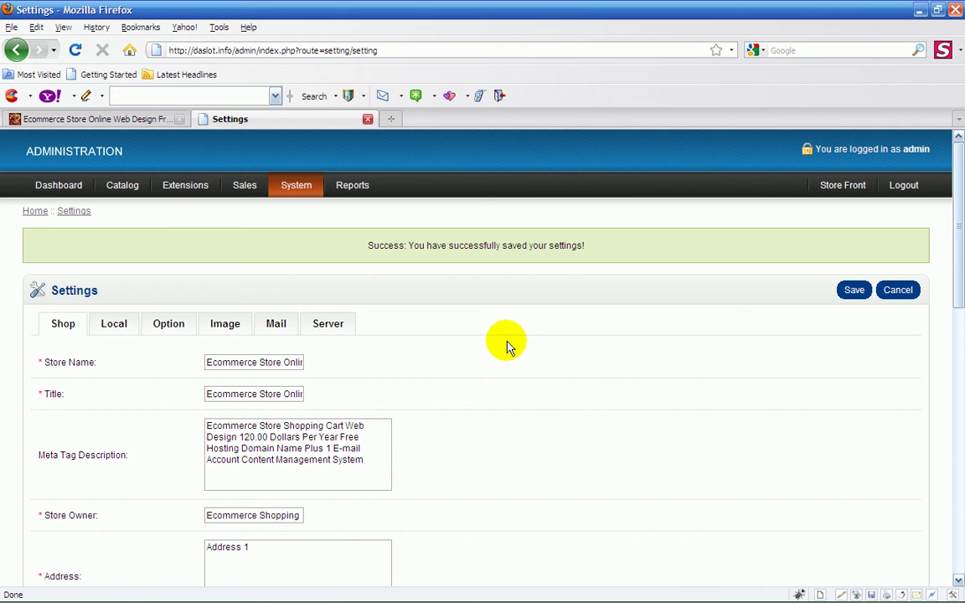
Go to the admin image settings and scroll through the product image size fields.
{"action": "left_click", "coordinate": [224, 330]}
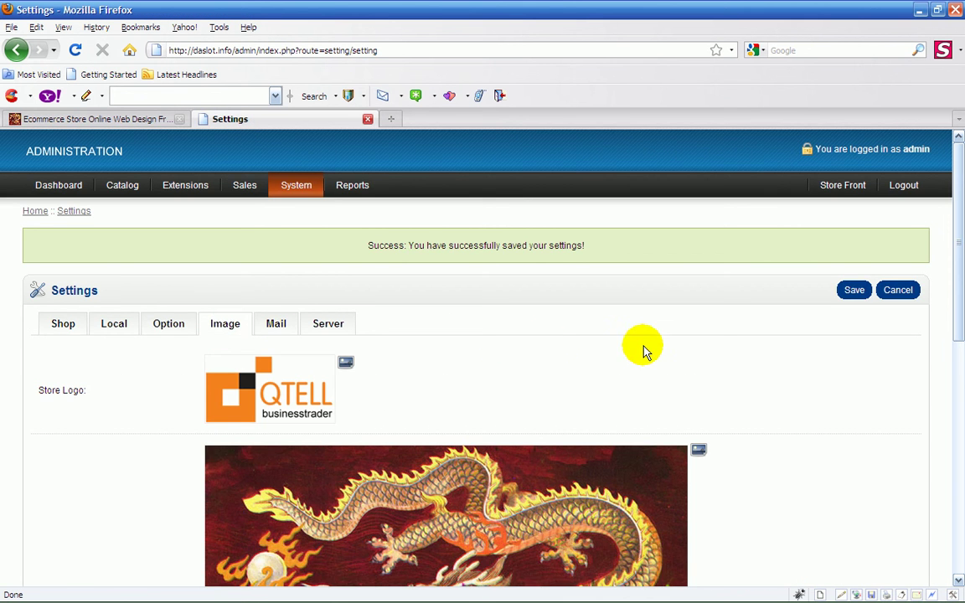
{"action": "scroll", "coordinate": [706, 373], "scroll_direction": "down", "scroll_amount": 3}
{"action": "scroll", "coordinate": [710, 369], "scroll_direction": "down", "scroll_amount": 3}
{"action": "scroll", "coordinate": [711, 364], "scroll_direction": "down", "scroll_amount": 2}
{"action": "scroll", "coordinate": [710, 355], "scroll_direction": "down", "scroll_amount": 2}
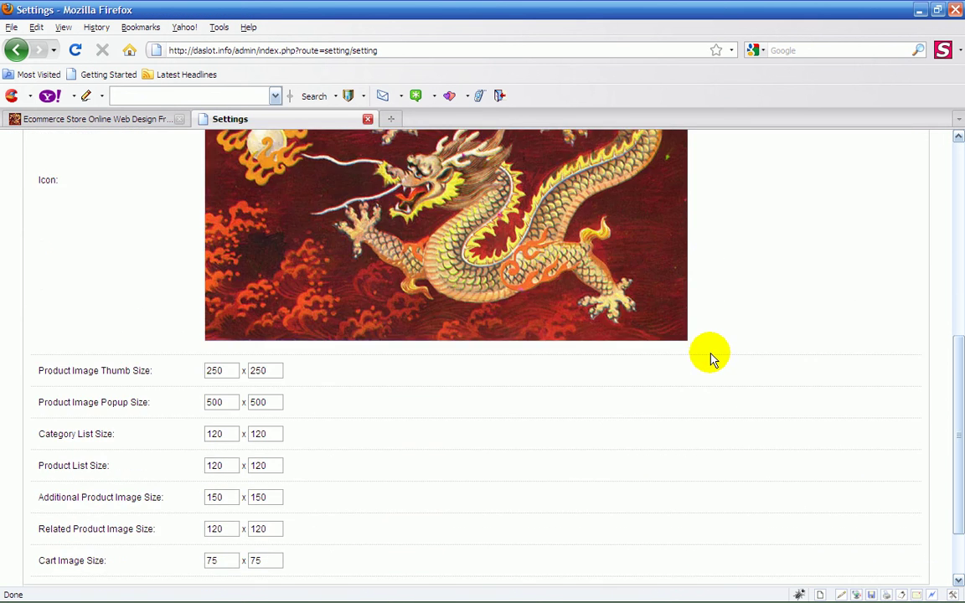
{"action": "scroll", "coordinate": [695, 348], "scroll_direction": "down", "scroll_amount": 1}
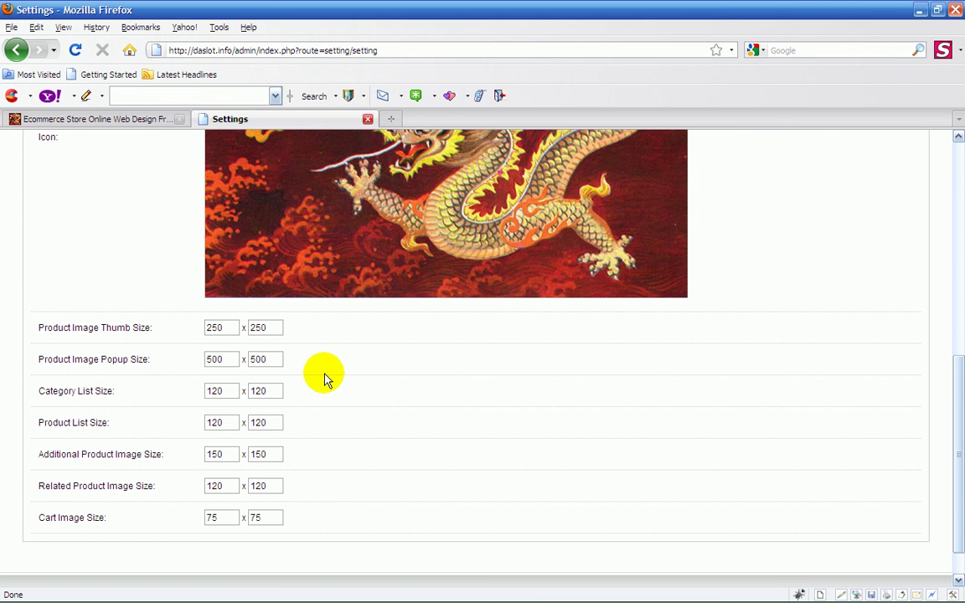
Highlight the image sizes, such as 250×250 thumbnails, then return to the storefront homepage.
{"action": "left_click", "coordinate": [271, 339]}
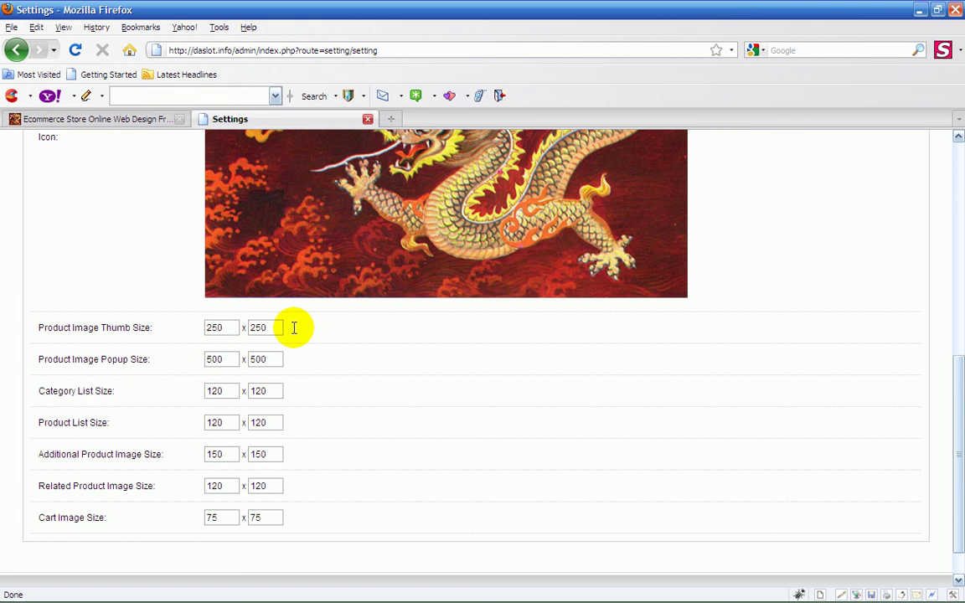
{"action": "mouse_move", "coordinate": [304, 520]}
{"action": "left_mouse_down"}
{"action": "mouse_move", "coordinate": [124, 365]}
{"action": "mouse_move", "coordinate": [118, 323]}
{"action": "mouse_move", "coordinate": [37, 335]}
{"action": "mouse_move", "coordinate": [265, 327]}
{"action": "left_mouse_up"}
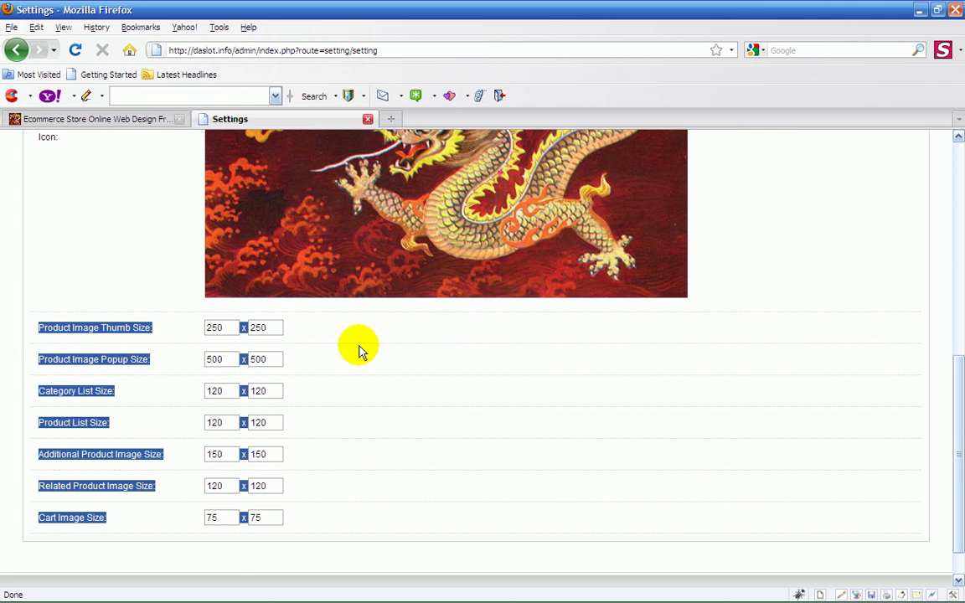
{"action": "left_click", "coordinate": [408, 379]}
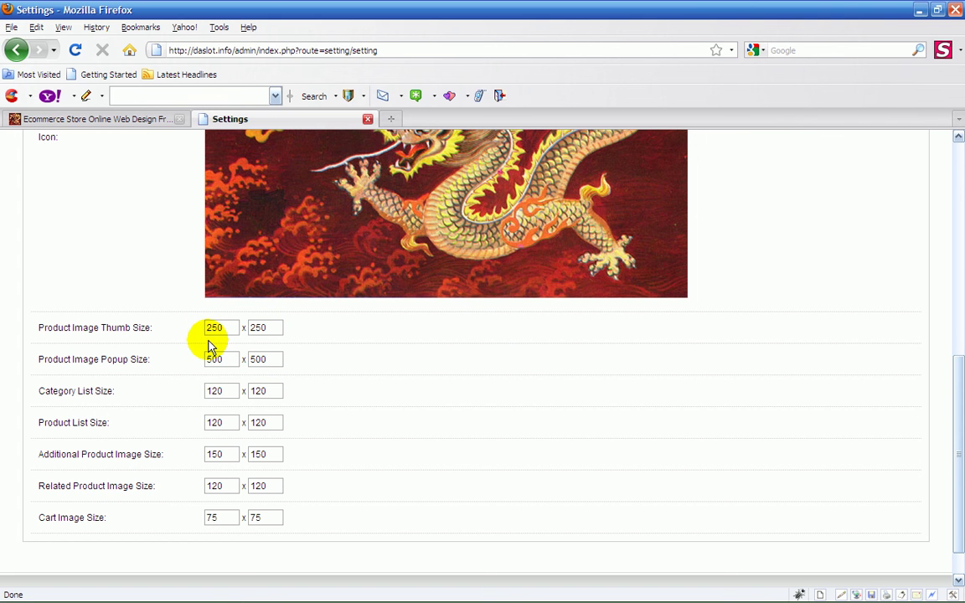
{"action": "left_click", "coordinate": [130, 119]}
Return to the admin Settings page and scroll up to the save success confirmation.
{"action": "scroll", "coordinate": [505, 259], "scroll_direction": "down", "scroll_amount": 2}
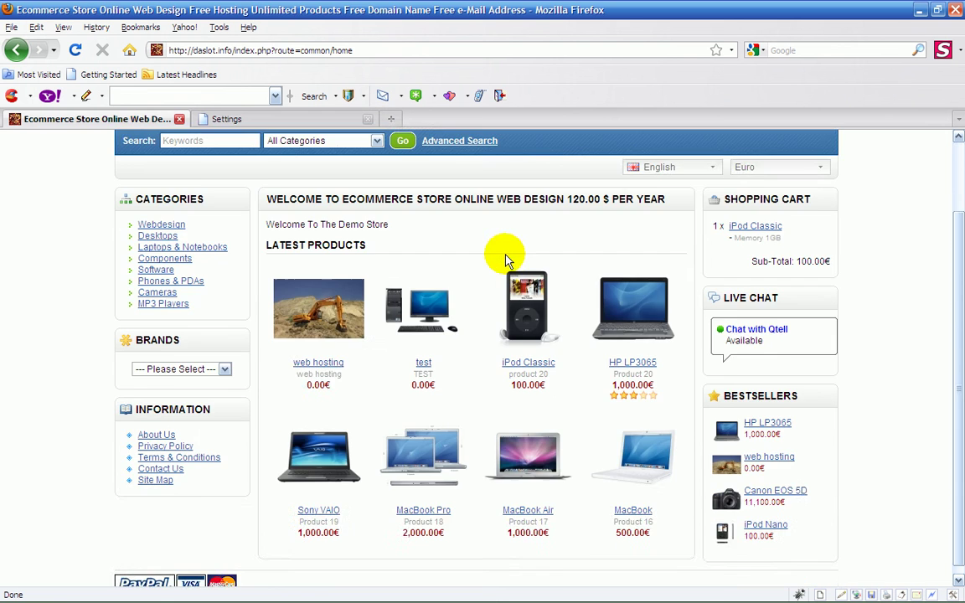
{"action": "scroll", "coordinate": [506, 260], "scroll_direction": "up", "scroll_amount": 2}
{"action": "left_click", "coordinate": [268, 118]}
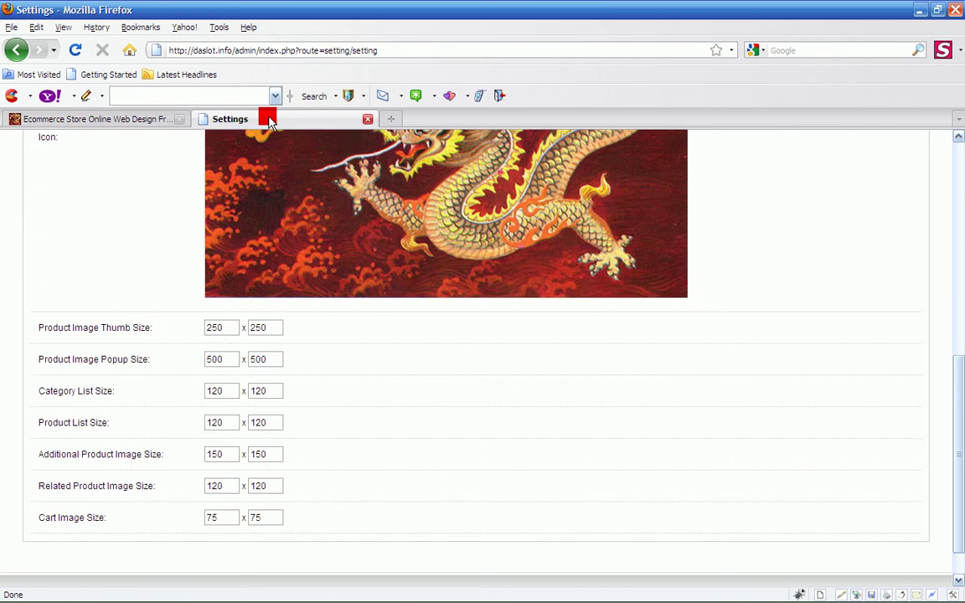
{"action": "scroll", "coordinate": [269, 142], "scroll_direction": "up", "scroll_amount": 5}
{"action": "scroll", "coordinate": [269, 134], "scroll_direction": "up", "scroll_amount": 3}
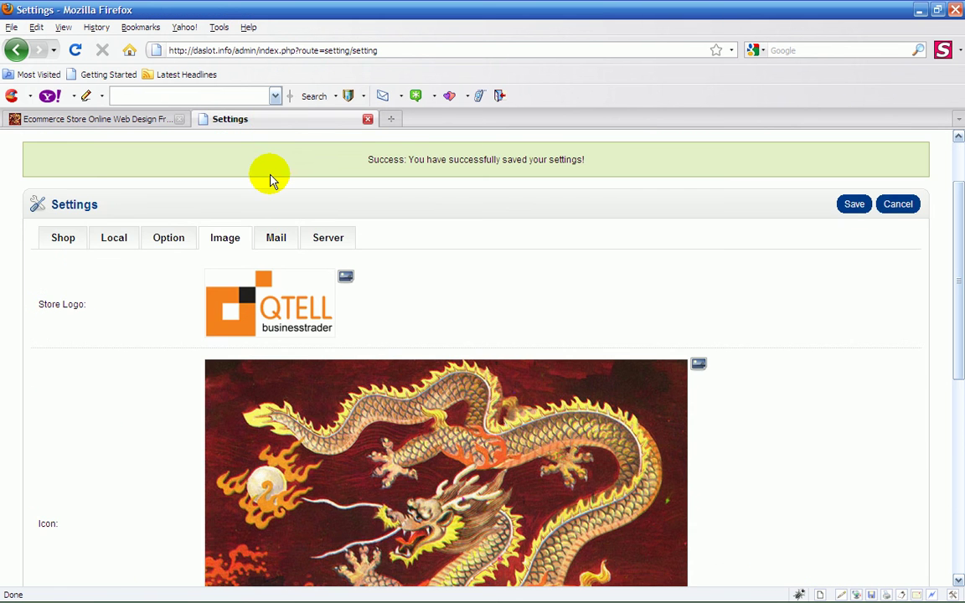